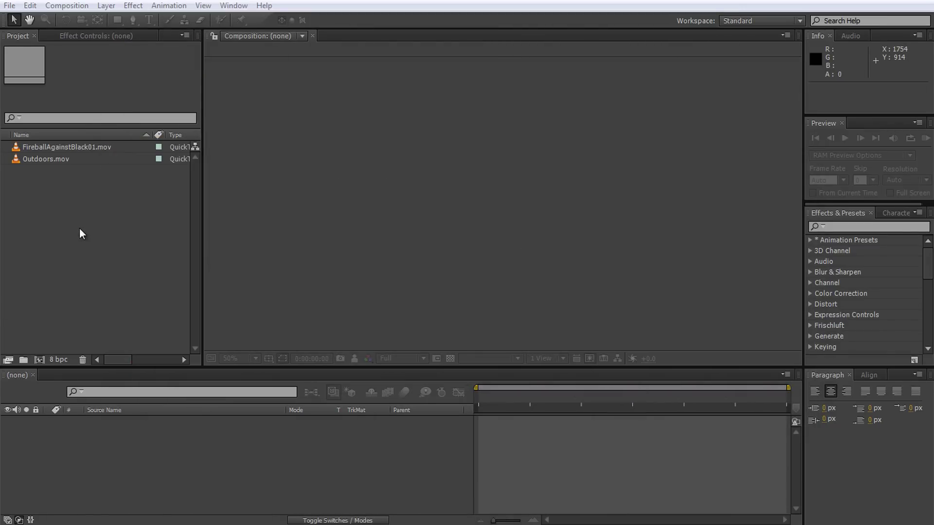
click(56, 161)
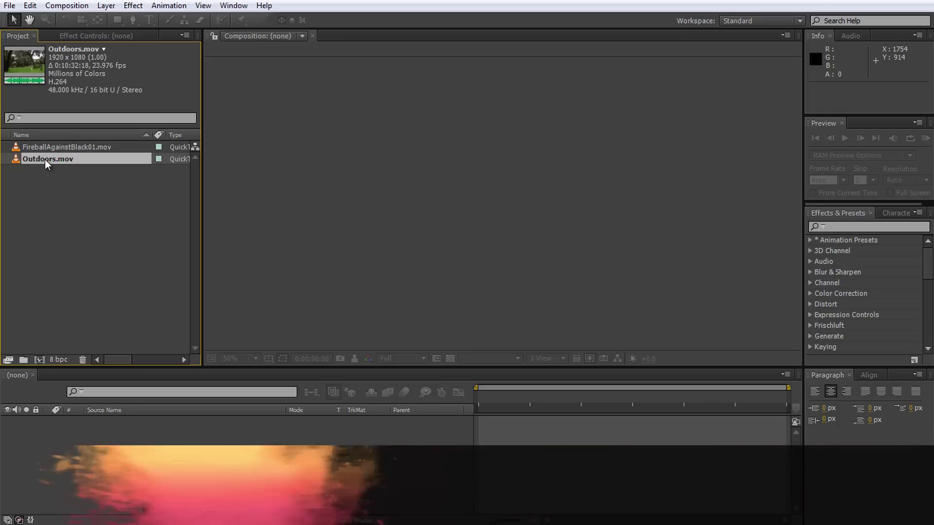
click(51, 148)
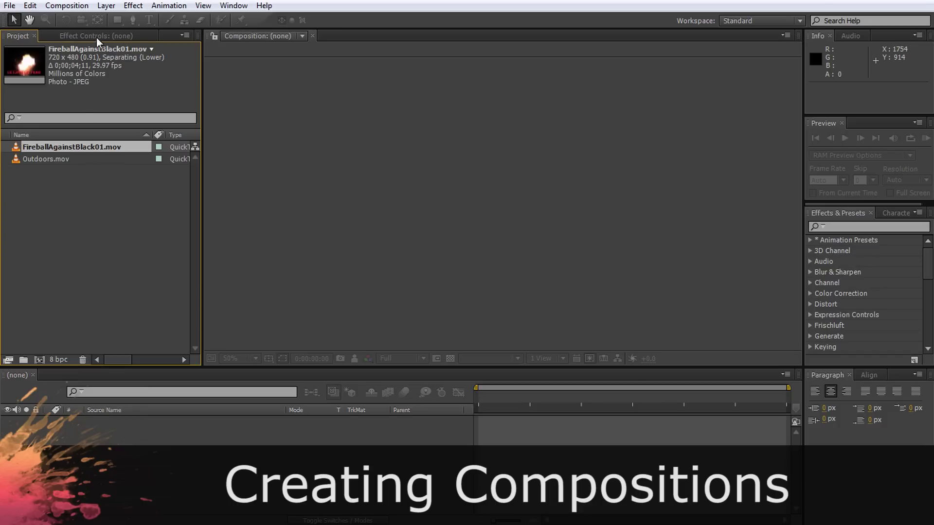
click(68, 6)
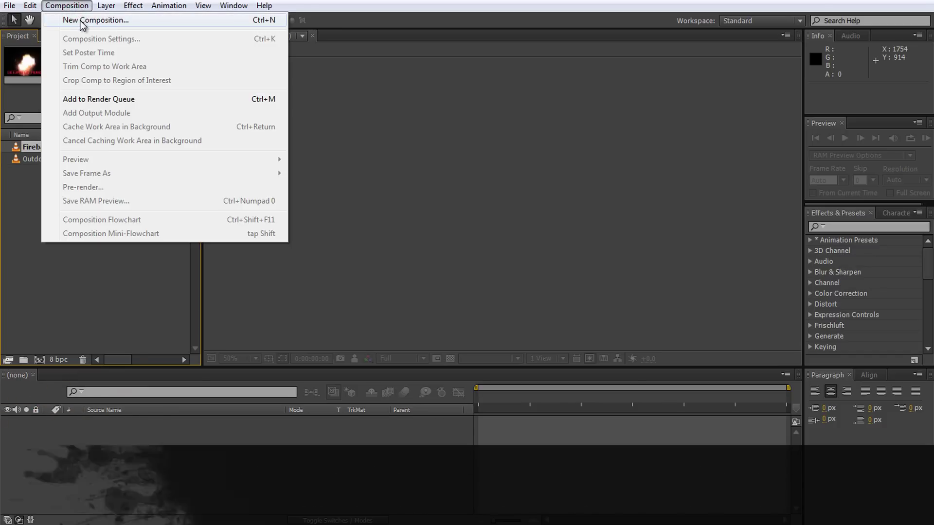
click(68, 6)
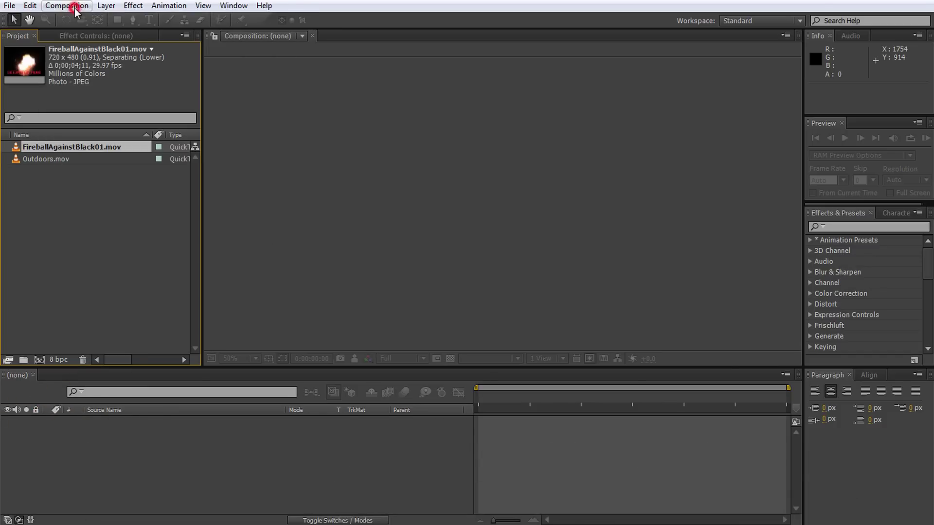
right_click(72, 204)
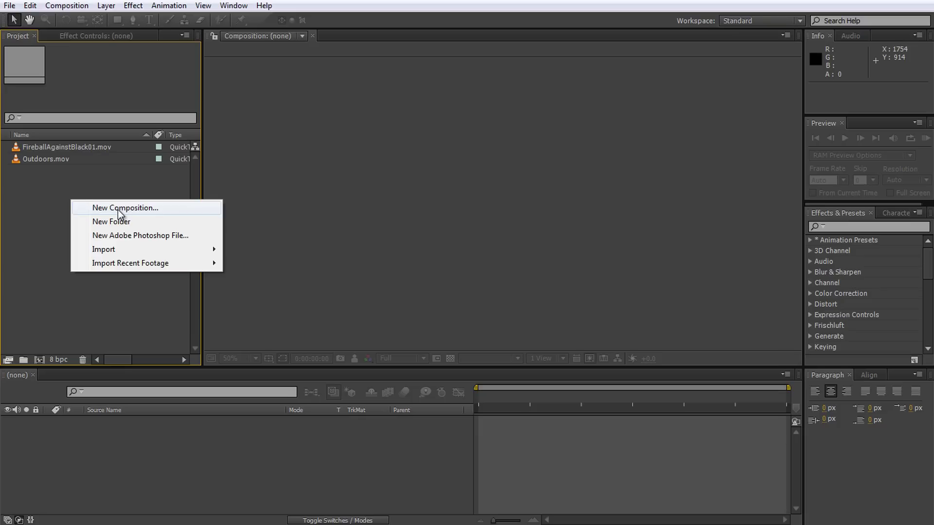
click(74, 190)
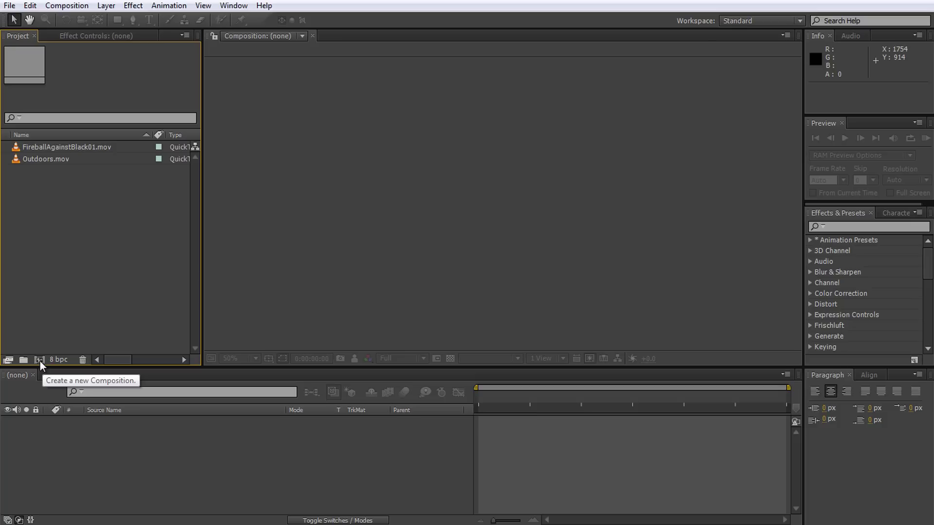
click(73, 209)
Start a new composition named "Creating Compositions" with a 1920 x 1080 px frame size.
click(72, 6)
click(84, 19)
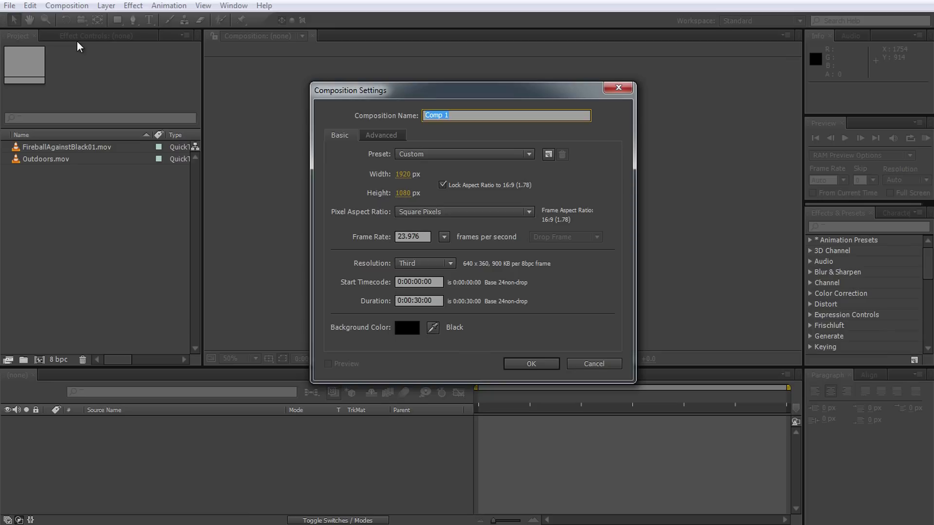
drag(459, 115, 391, 116)
text(Creating Compositions)
click(400, 174)
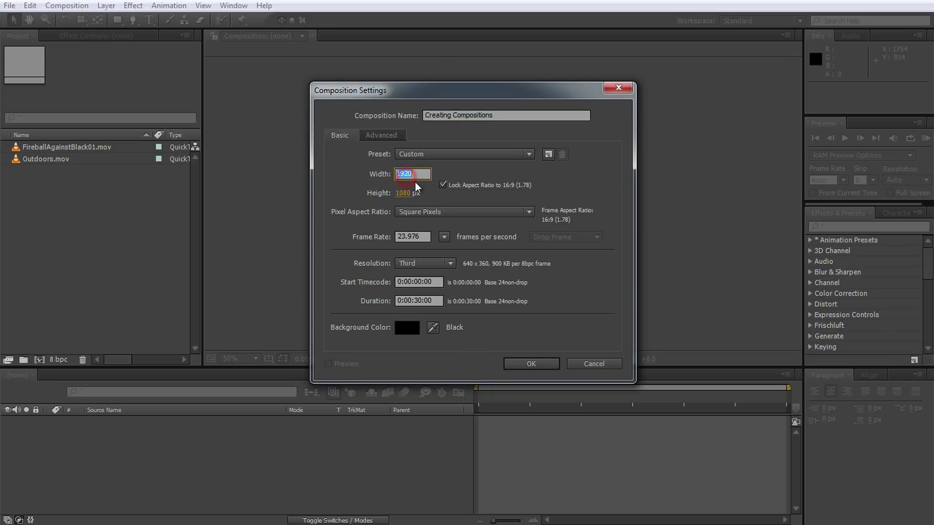
click(403, 194)
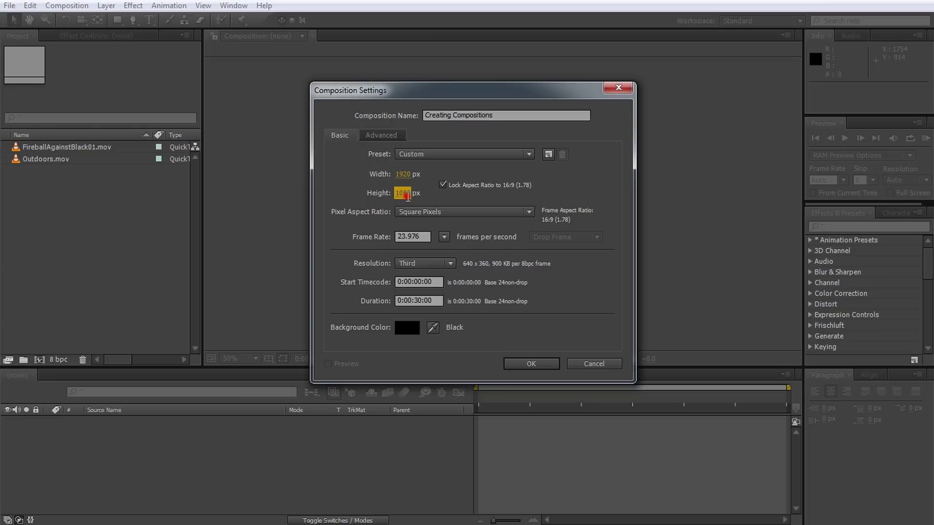
Choose Square Pixels as the pixel aspect ratio and 23.976 frames per second as the composition's frame rate.
click(442, 212)
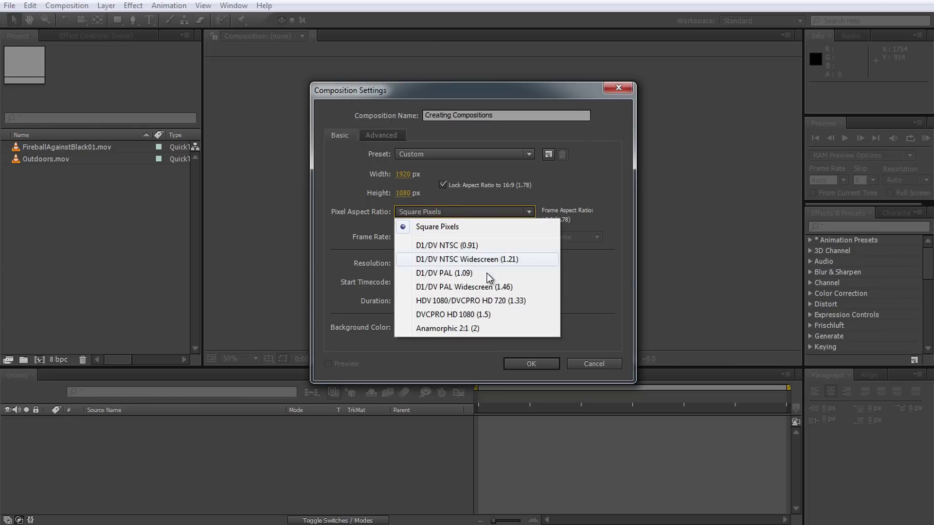
click(468, 228)
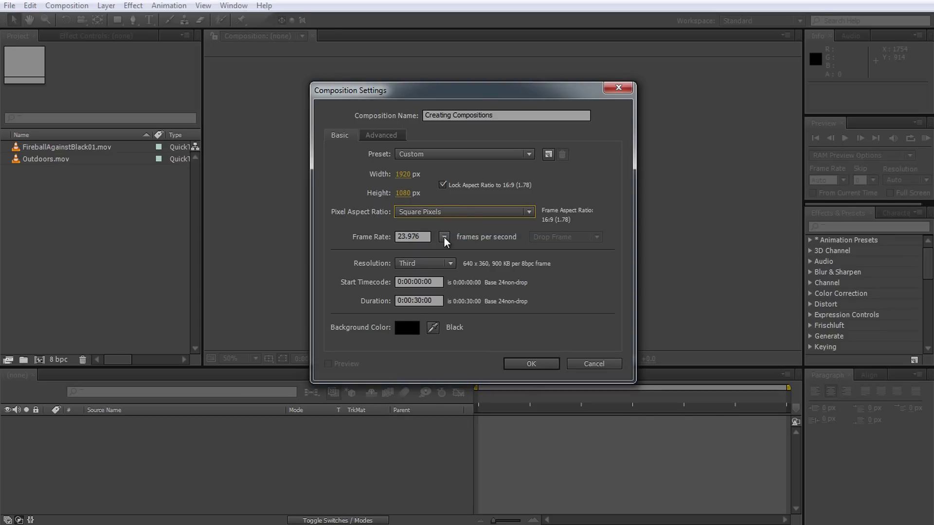
key(Tab)
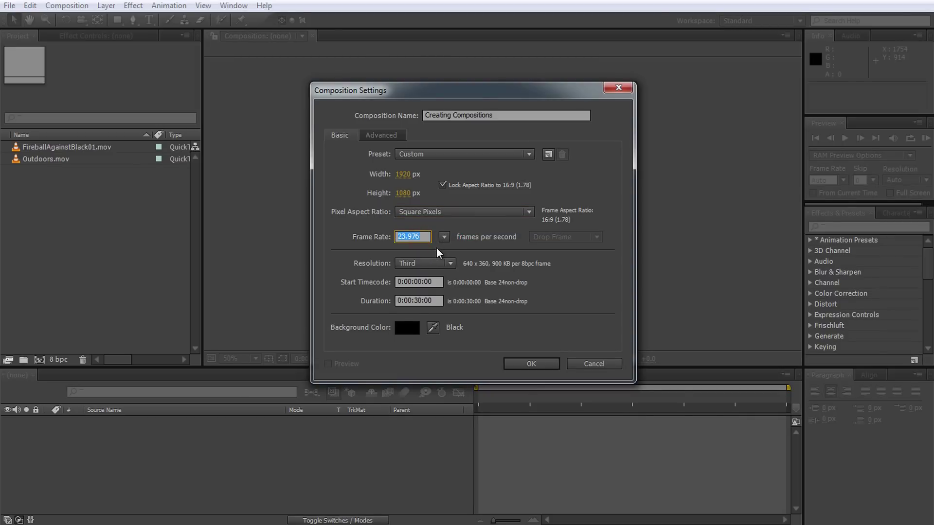
click(443, 237)
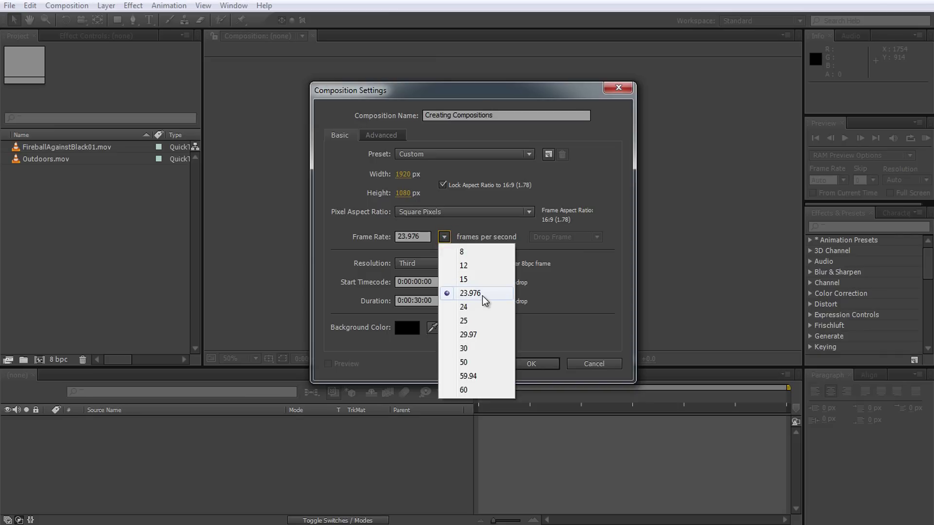
click(482, 295)
Create the composition with a duration of 0:00:30:00 and a black background color.
click(432, 282)
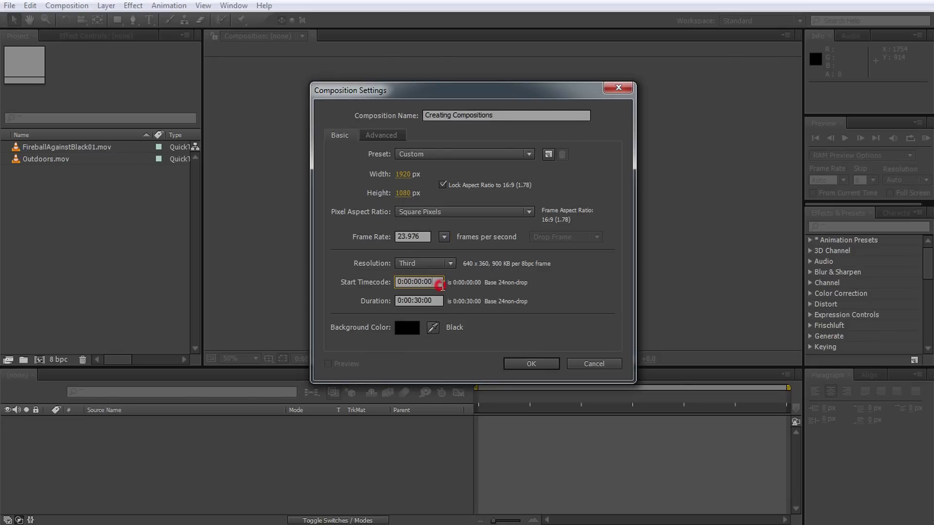
drag(440, 301, 389, 300)
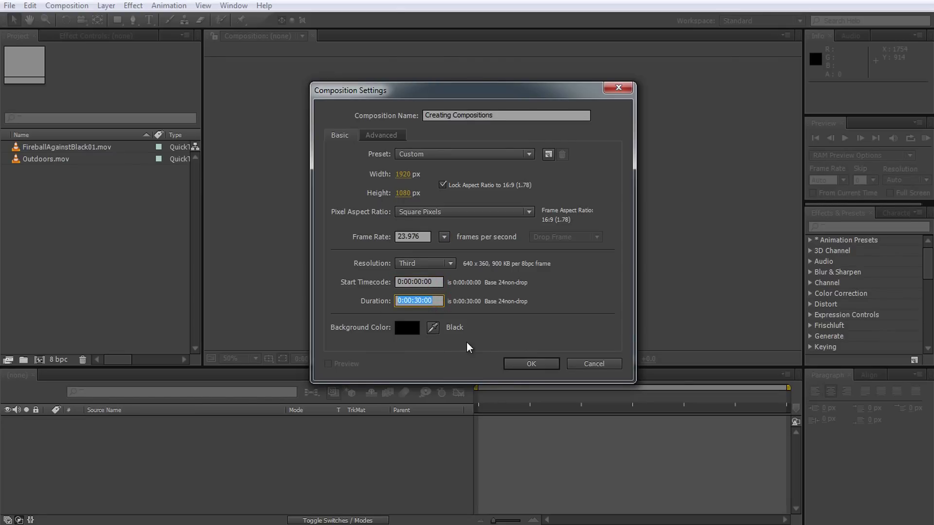
click(409, 334)
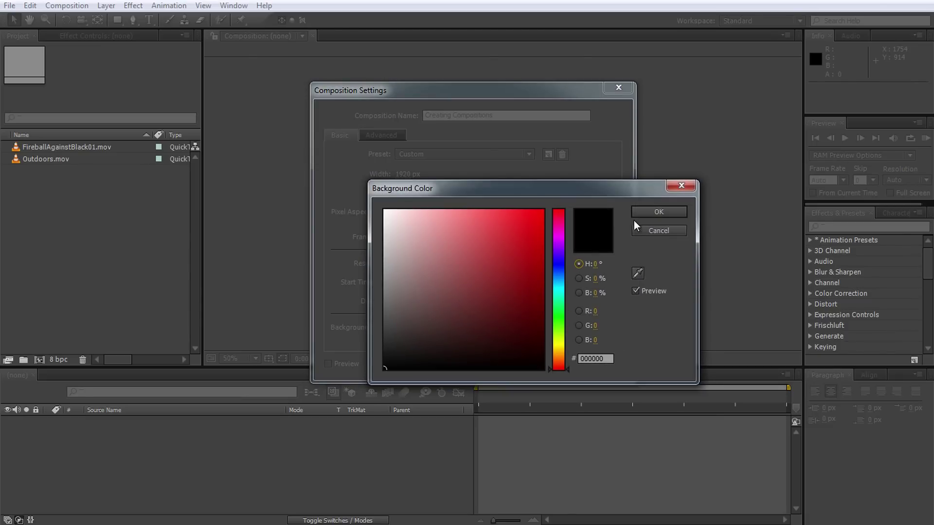
click(645, 212)
click(535, 363)
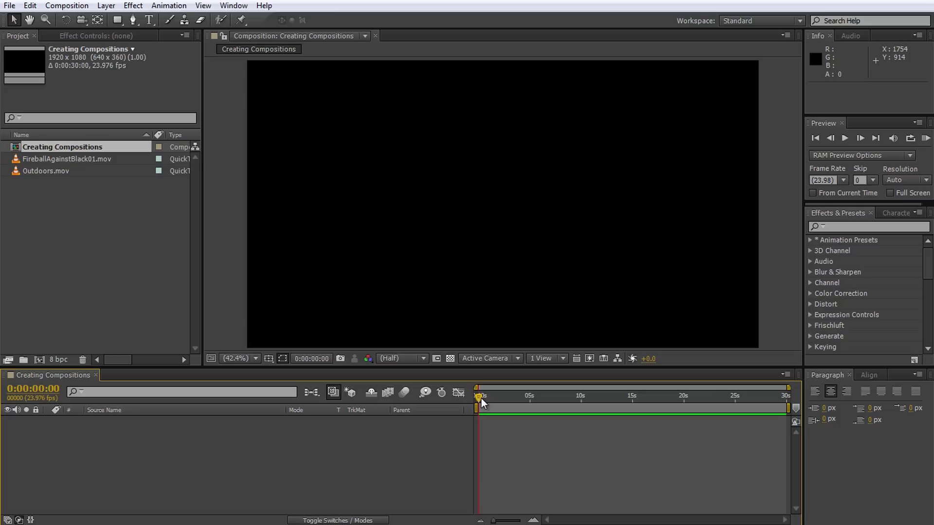
Add the Outdoors.mov footage to the composition timeline as the background layer, starting at 0 seconds.
mouse_move(480, 398)
mouse_down()
mouse_move(793, 408)
mouse_move(479, 405)
mouse_up()
drag(40, 173, 125, 436)
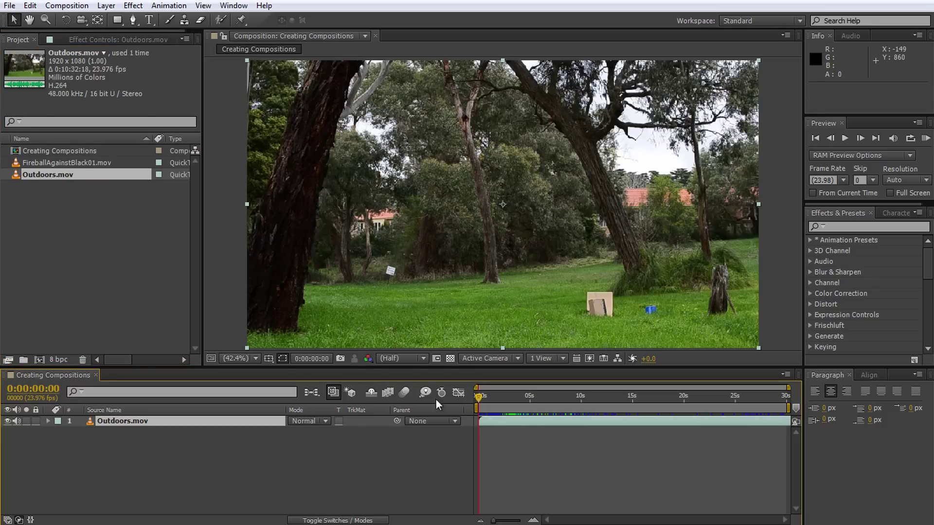
drag(480, 394, 421, 433)
click(428, 443)
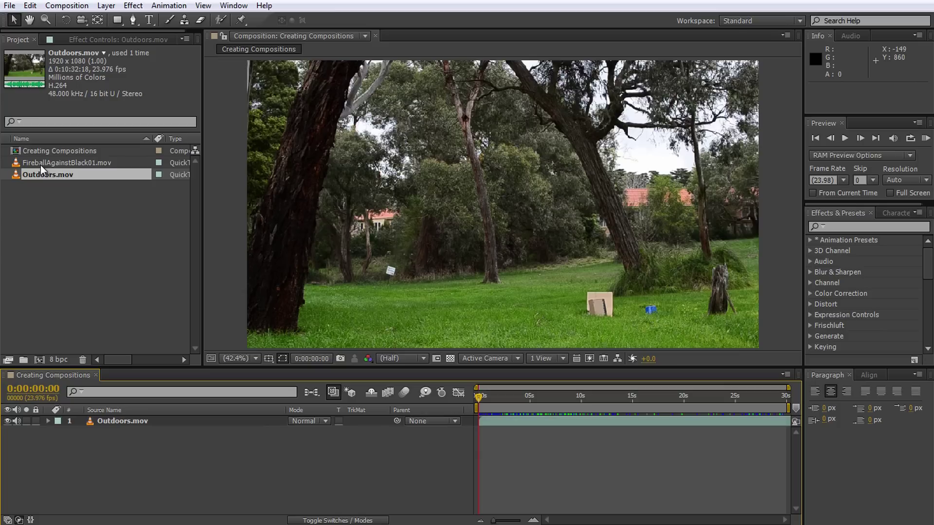
Place FireballAgainstBlack01.mov above the Outdoors.mov layer and trim its start to 0:00:00:09.
drag(40, 165, 126, 419)
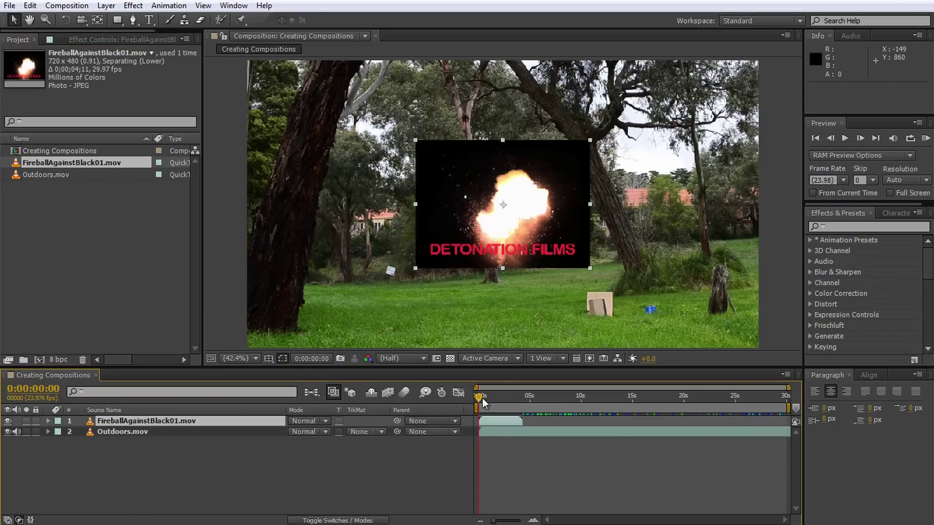
mouse_move(483, 397)
mouse_down()
mouse_move(527, 406)
mouse_move(470, 406)
mouse_up()
drag(478, 407, 484, 407)
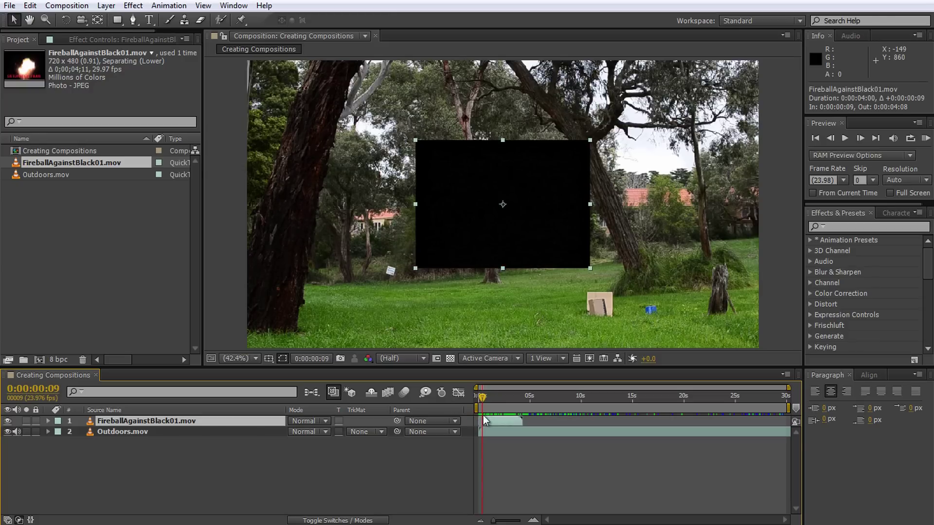
Set the fireball layer's blending mode to Add and move the explosion over the cardboard box on the grass.
mouse_move(482, 398)
mouse_down()
mouse_move(501, 406)
mouse_move(488, 407)
mouse_up()
click(327, 418)
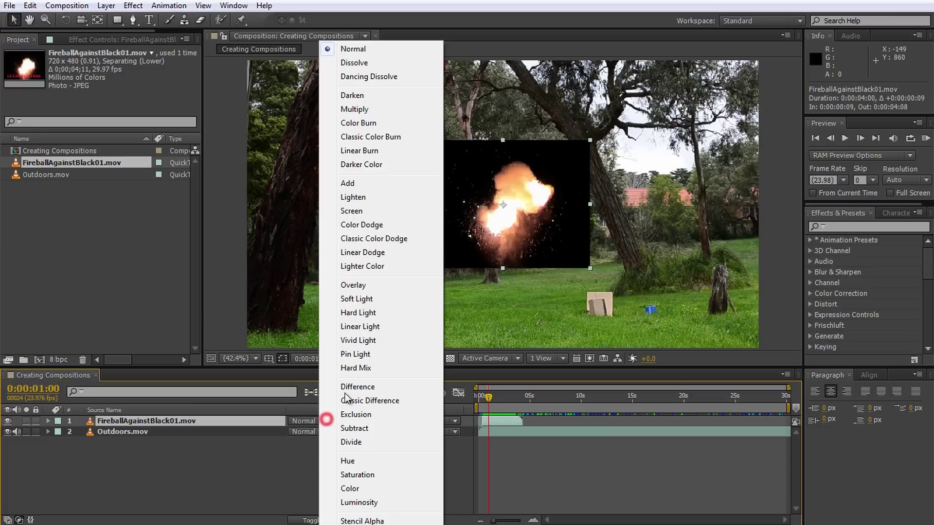
click(377, 183)
drag(503, 210, 617, 260)
Preview the playback of the fireball blended over the outdoor footage.
key(KP_0)
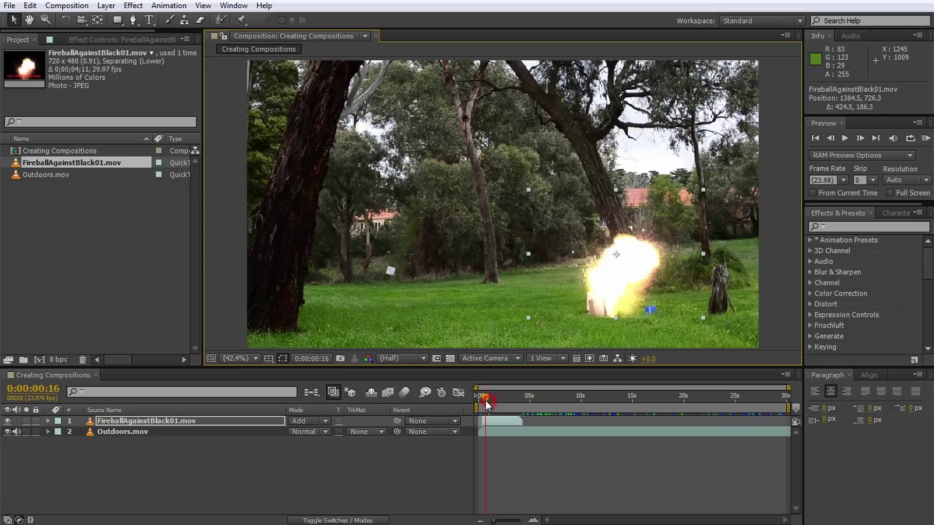
click(433, 471)
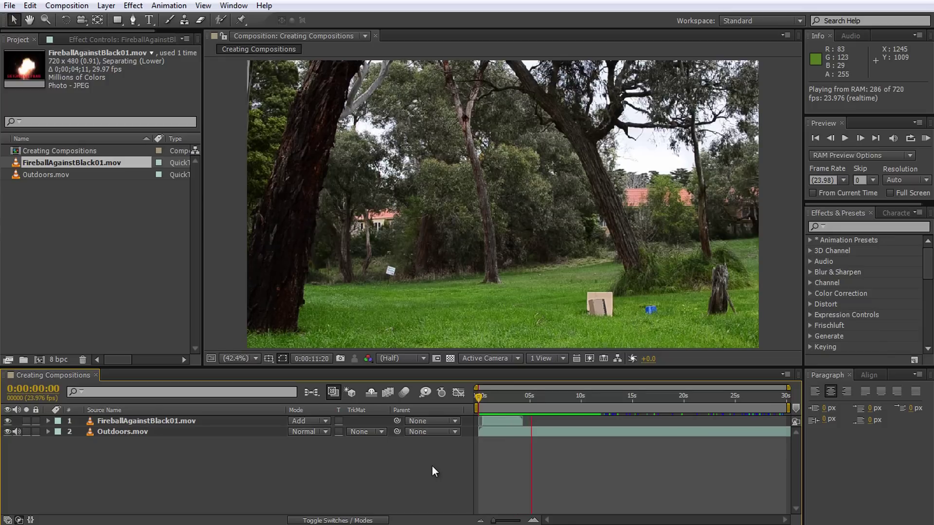
key(space)
Duplicate the fireball layer, then move the copy to the foreground beside the large tree trunk and enlarge it.
drag(538, 396, 489, 403)
click(140, 421)
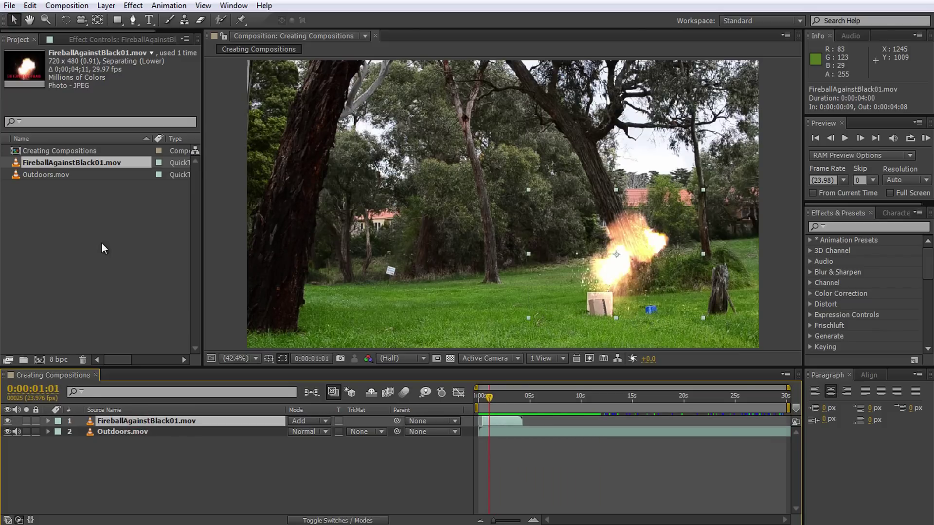
click(30, 5)
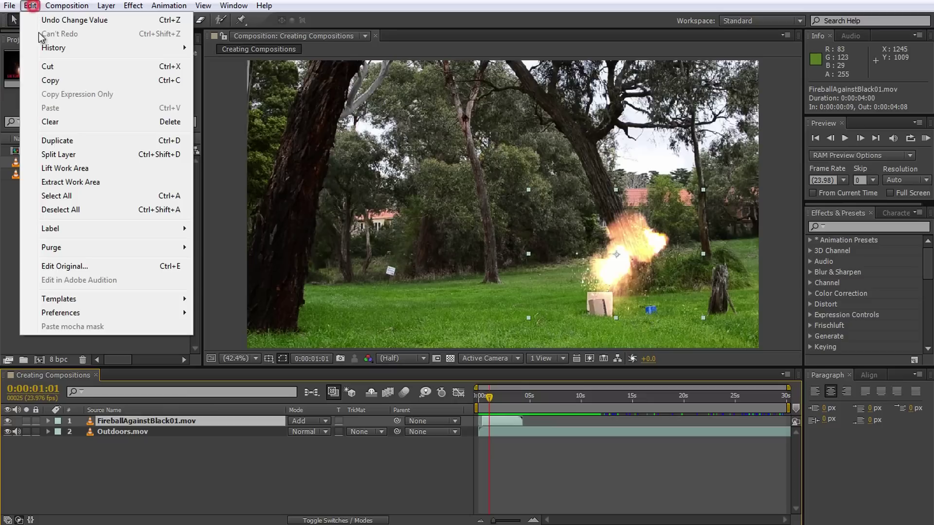
click(63, 141)
drag(621, 281, 259, 336)
drag(407, 223, 470, 176)
drag(423, 267, 467, 236)
Shift the enlarged fireball copy in time to start at 0:00:01:14 and preview the two explosions.
drag(495, 422, 443, 437)
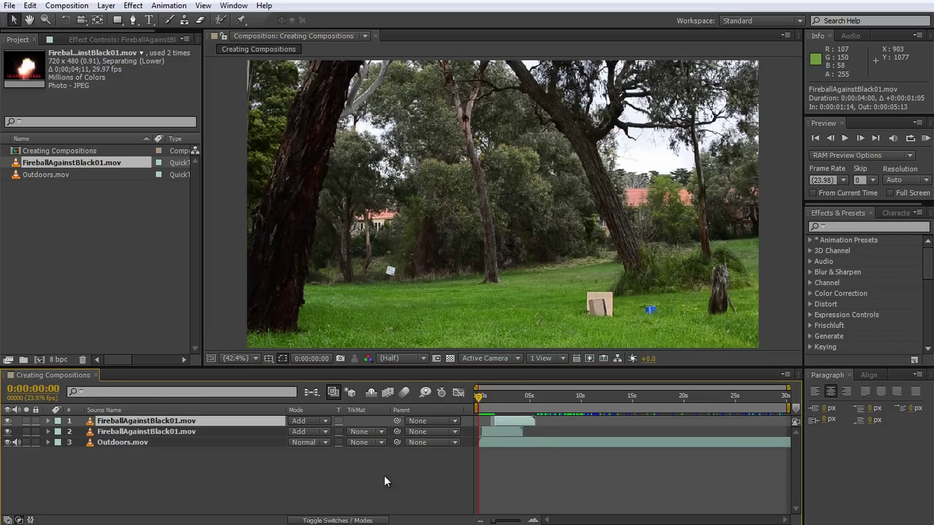
key(space)
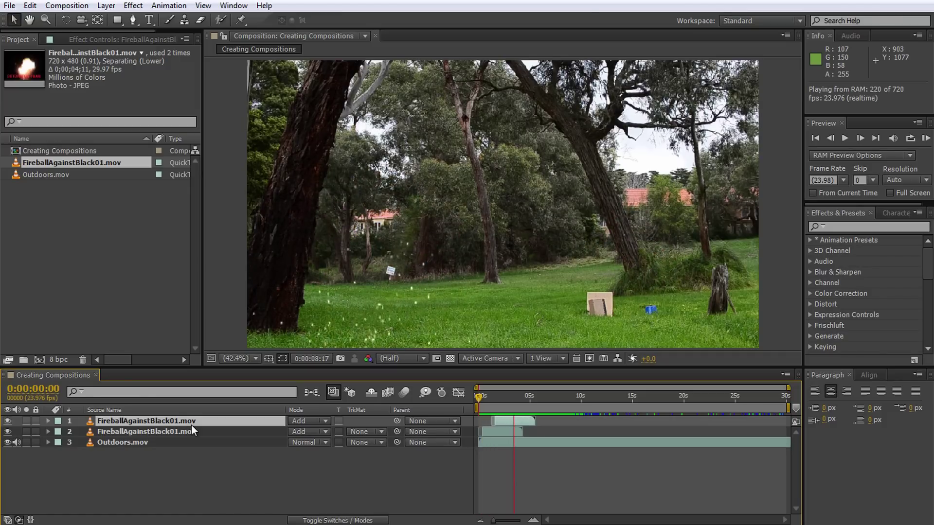
click(534, 397)
Duplicate the original fireball layer, then shrink the copy and position it at about 806.7, 747.5 by the middle tree.
drag(535, 399, 490, 434)
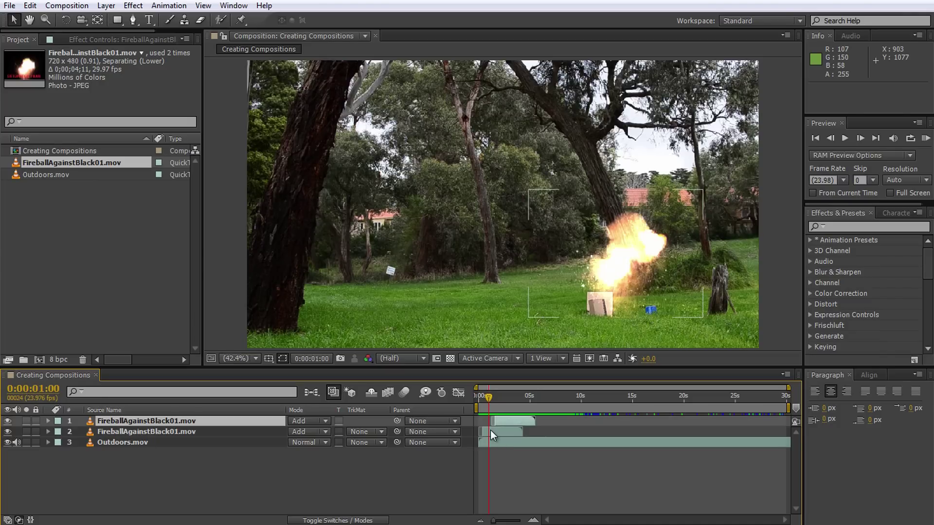
click(490, 430)
click(30, 5)
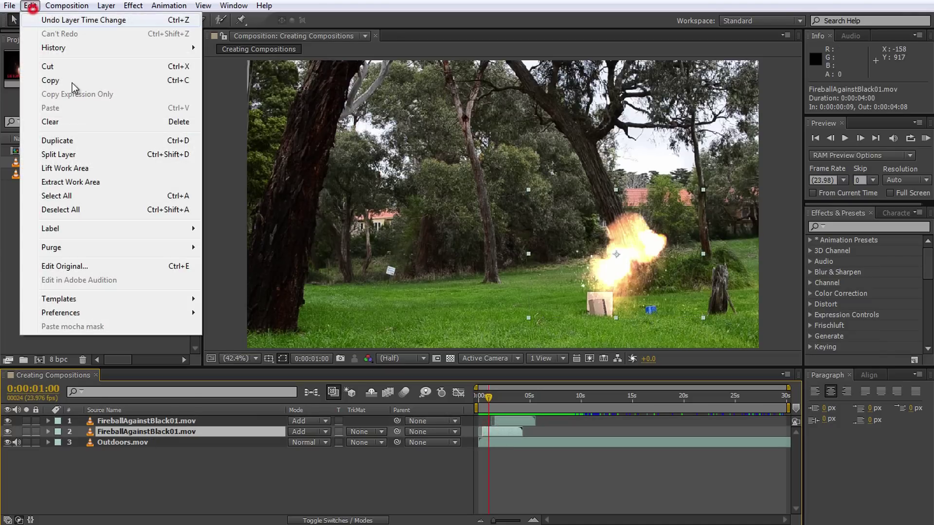
click(73, 142)
drag(690, 313, 490, 275)
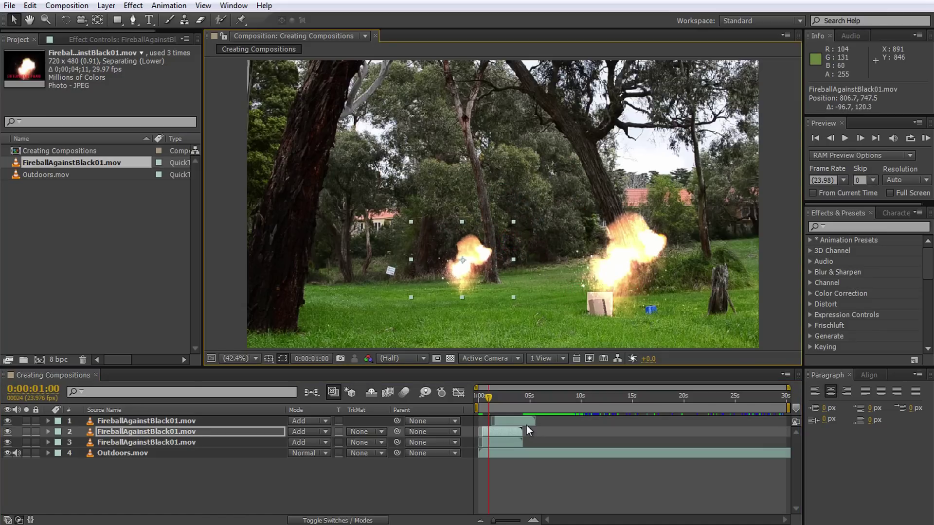
Delay the small fireball copy so it starts after the enlarged one, and preview all three explosions.
drag(503, 430, 521, 433)
key(KP_0)
click(418, 491)
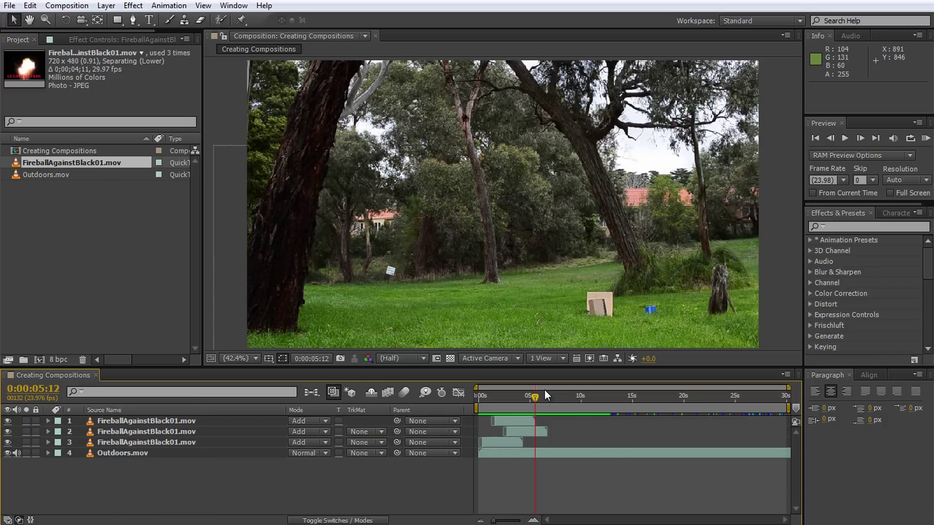
Move to a frame showing the first fireball, search the effects for "glow", and apply Glow to the original fireball layer.
drag(533, 396, 486, 405)
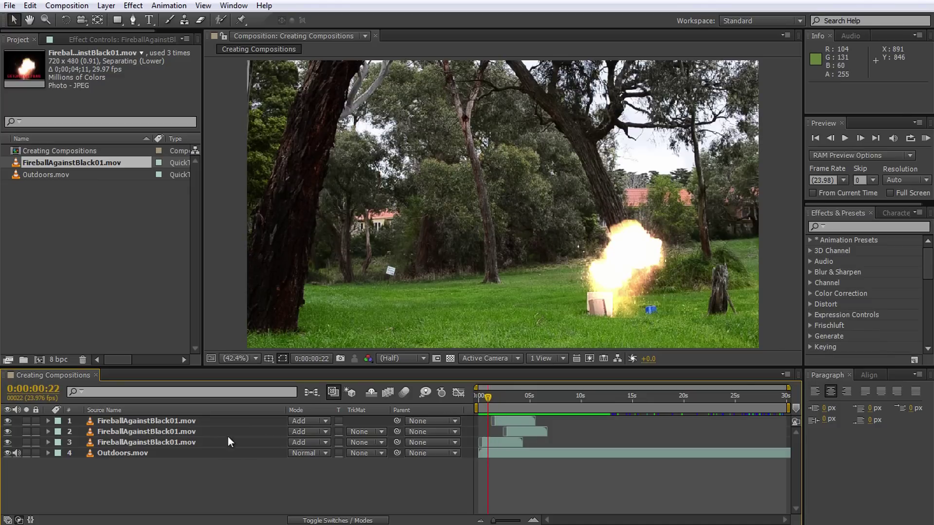
click(210, 440)
click(840, 229)
text(glow)
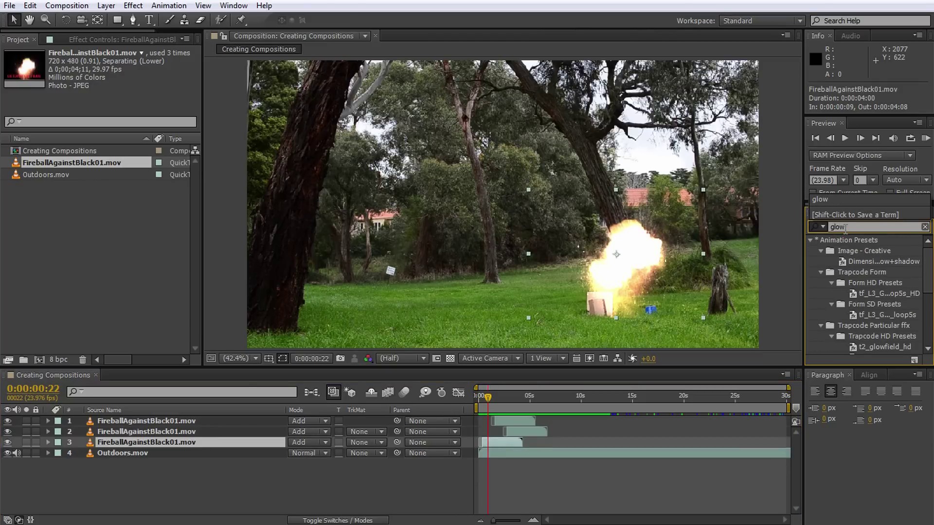
drag(921, 255, 918, 343)
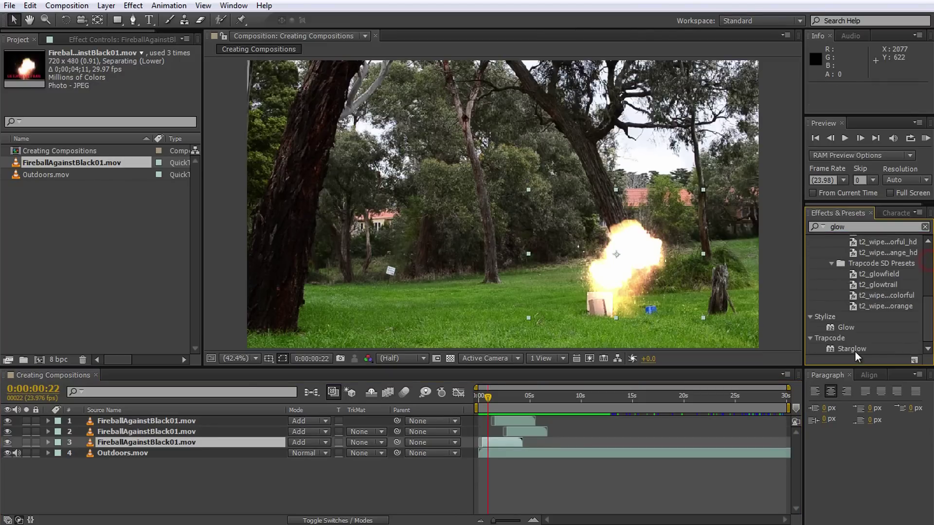
drag(845, 329, 187, 443)
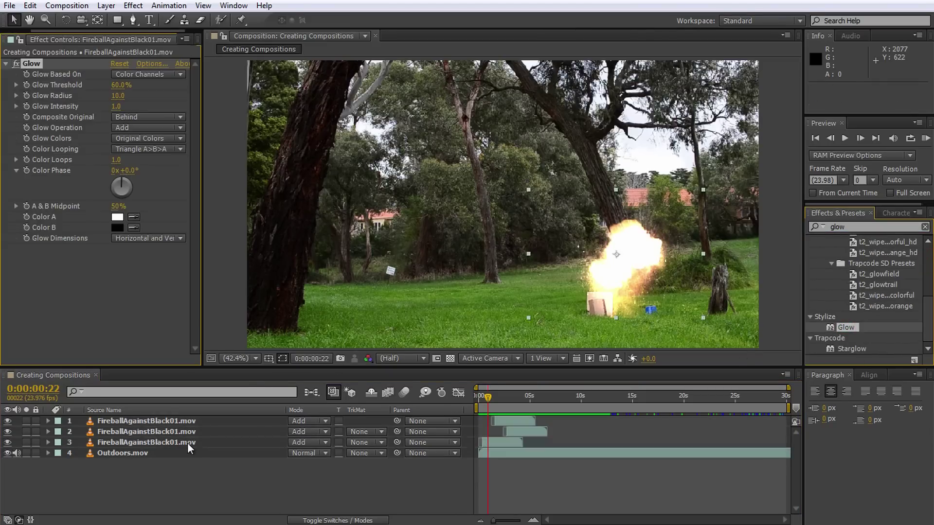
Set the fireball's Glow Radius to 186, Glow Threshold to 28.6% and Glow Intensity to 1.1, and preview the explosion.
drag(118, 96, 231, 99)
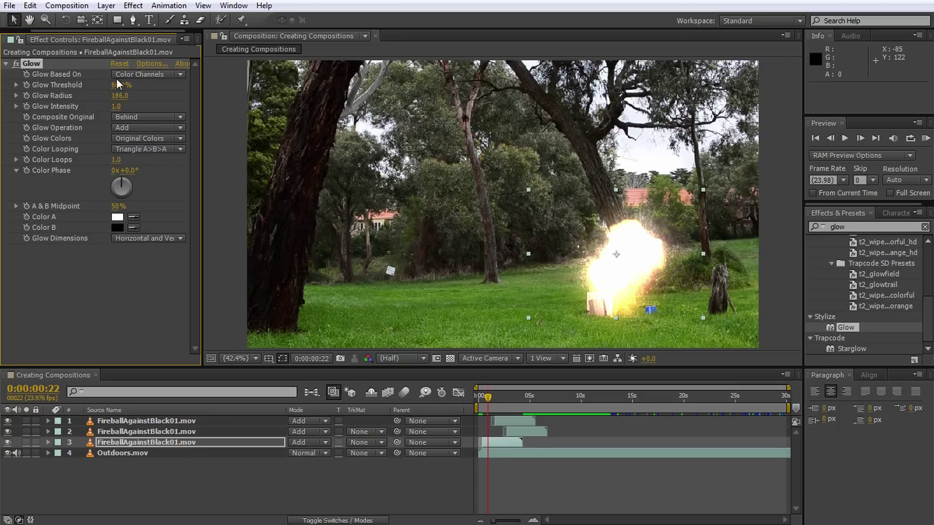
drag(118, 85, 81, 97)
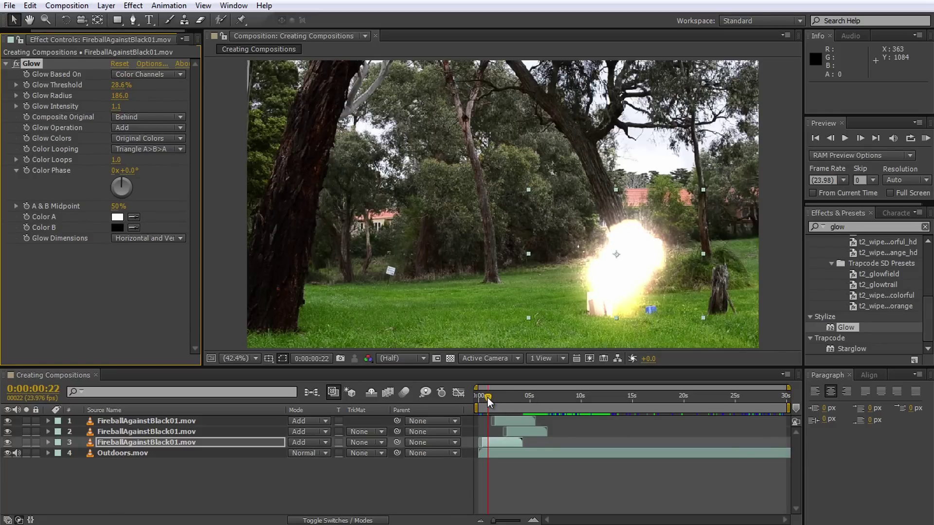
mouse_move(487, 398)
mouse_down()
mouse_move(476, 400)
mouse_move(515, 412)
mouse_move(487, 413)
mouse_up()
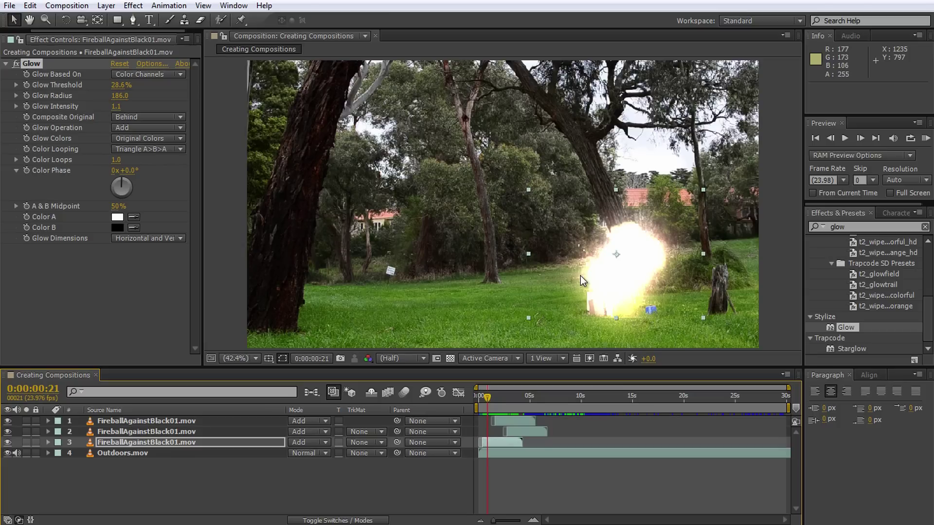
Copy the adjusted Glow effect from the original fireball layer and paste it onto the other two fireball layers.
click(31, 63)
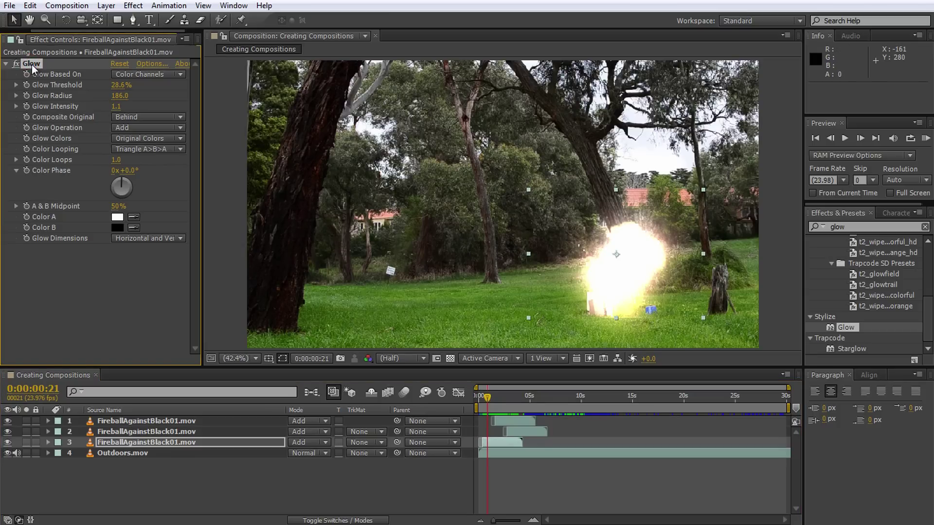
click(30, 5)
mouse_move(48, 48)
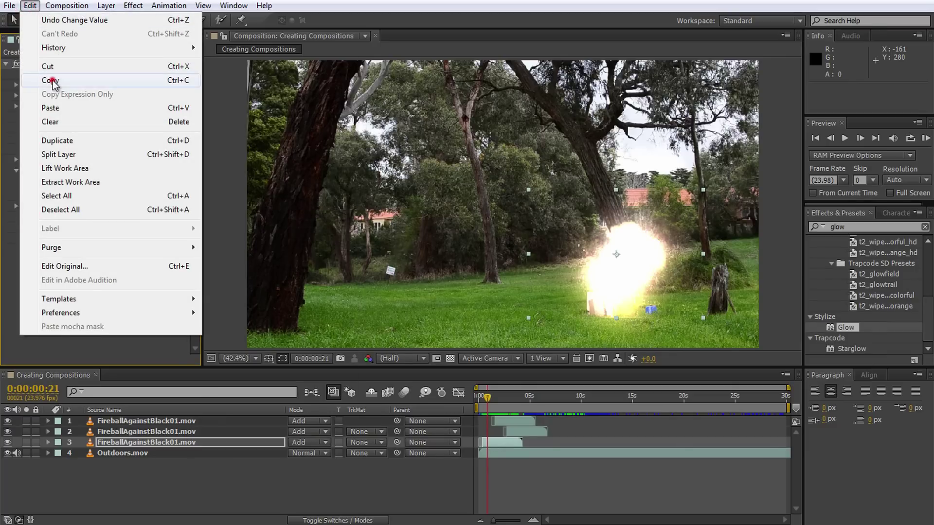
click(50, 78)
click(134, 431)
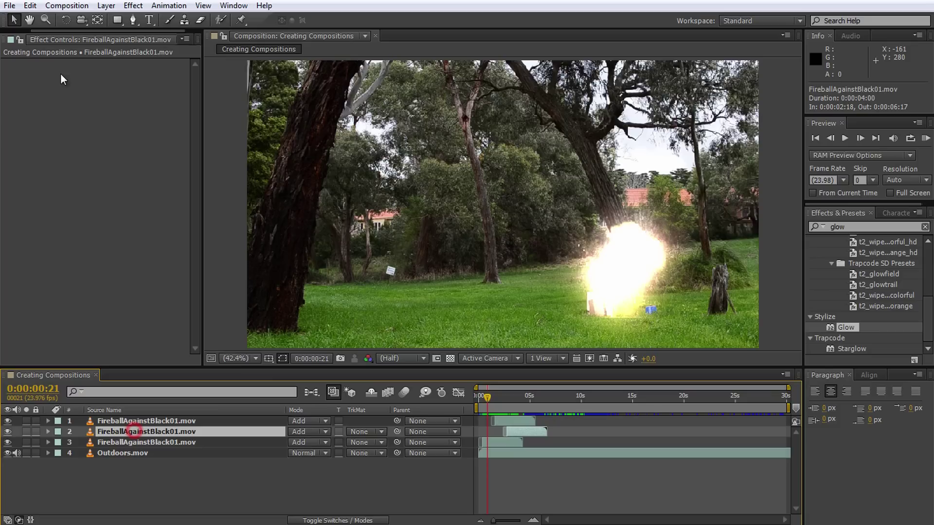
click(30, 6)
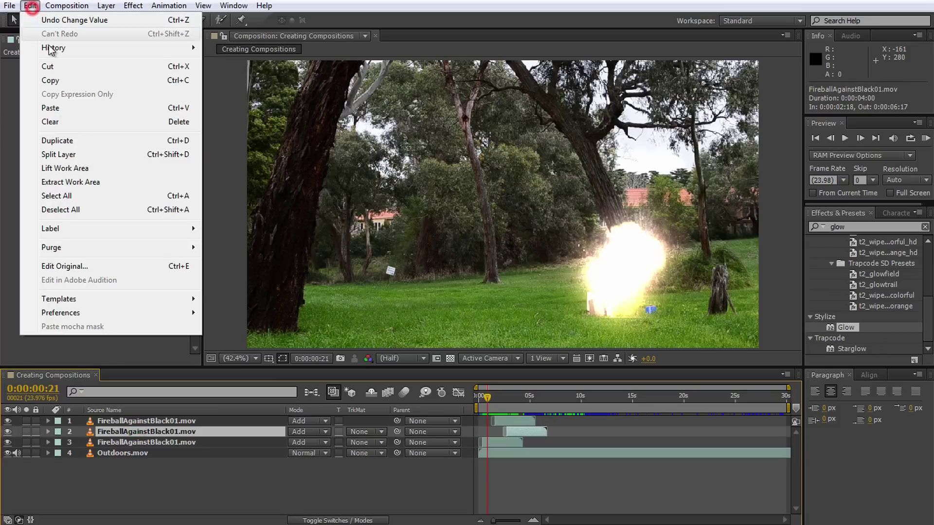
click(60, 112)
click(111, 421)
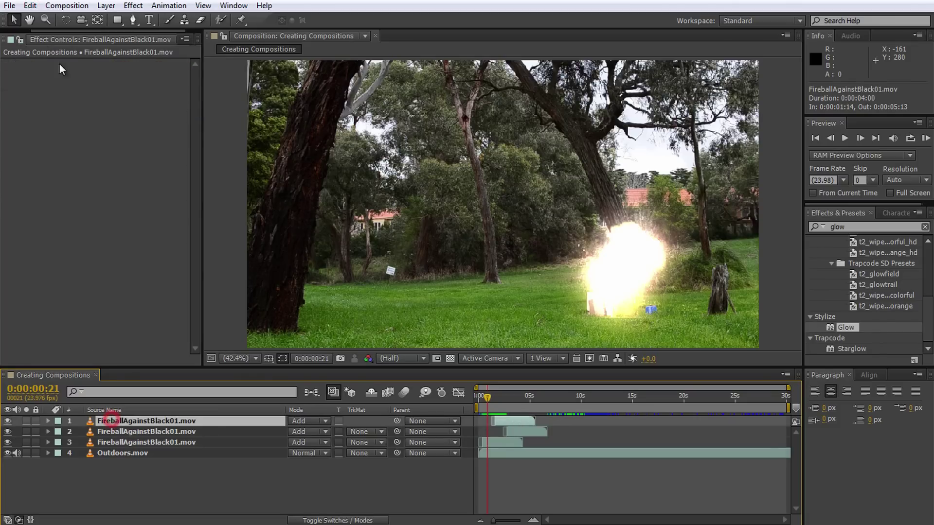
click(30, 5)
click(57, 112)
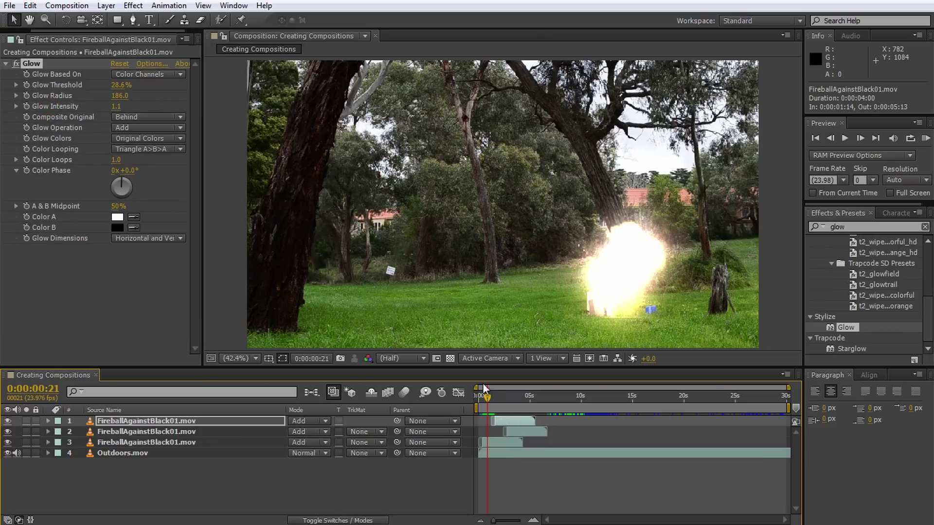
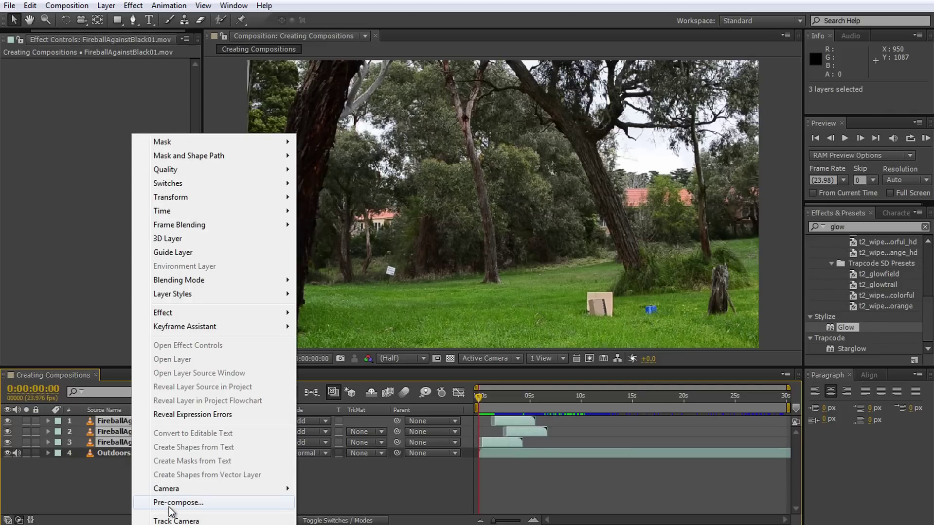
Pre-compose the three fireball layers into a new composition named "Explosion Group Comp".
click(110, 419)
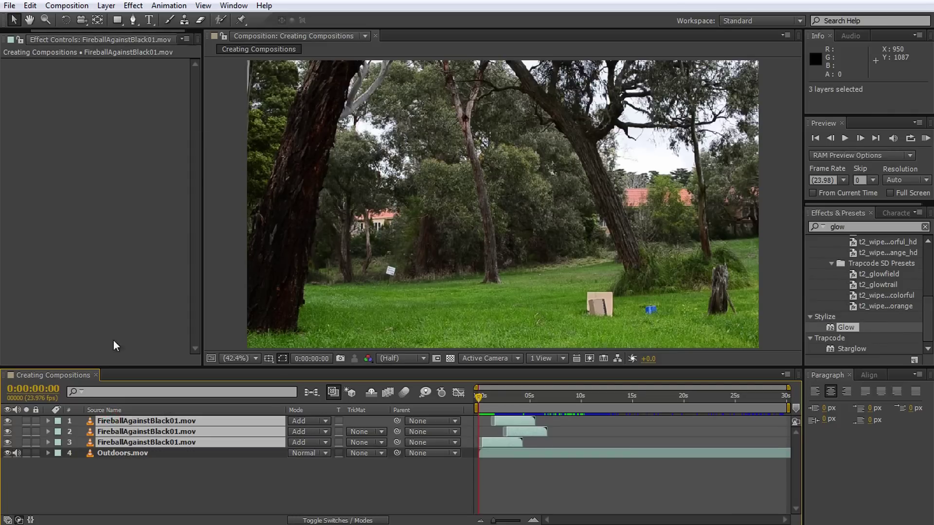
click(105, 5)
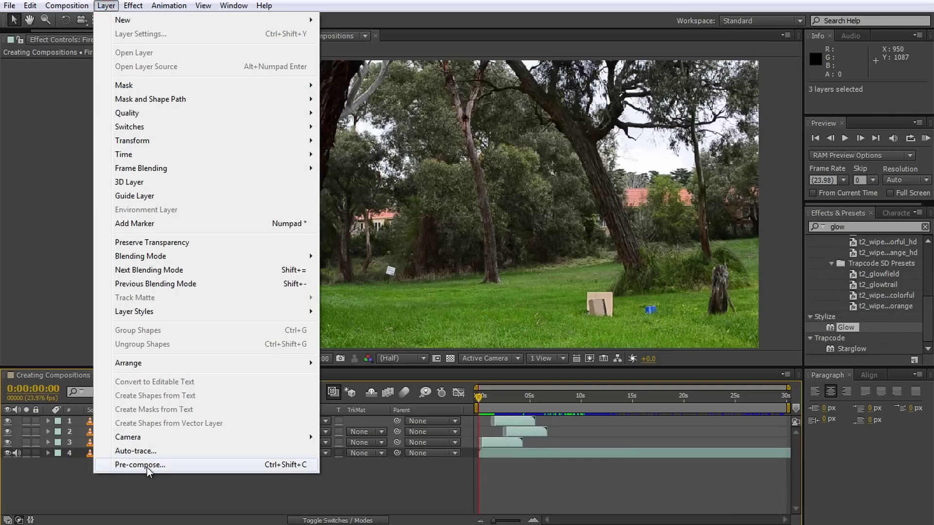
click(147, 468)
text(Expl)
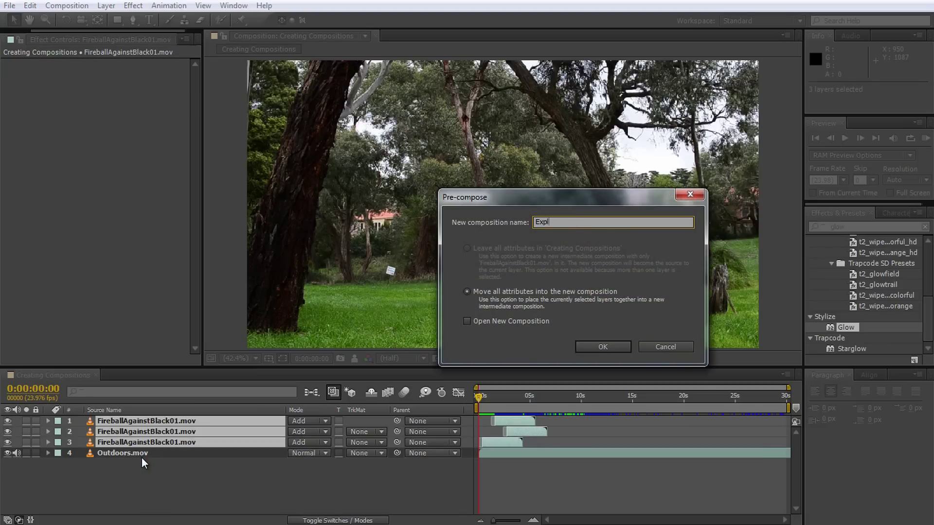
text(osion Group Comp)
click(595, 346)
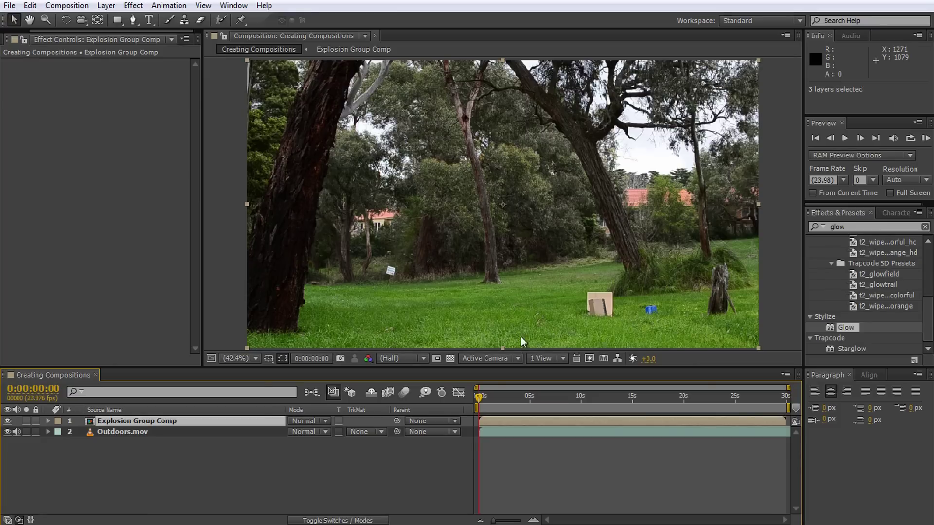
Locate Explosion Group Comp in the project, open it to inspect its fireball layers, and return to the main composition.
drag(49, 31, 21, 33)
click(21, 36)
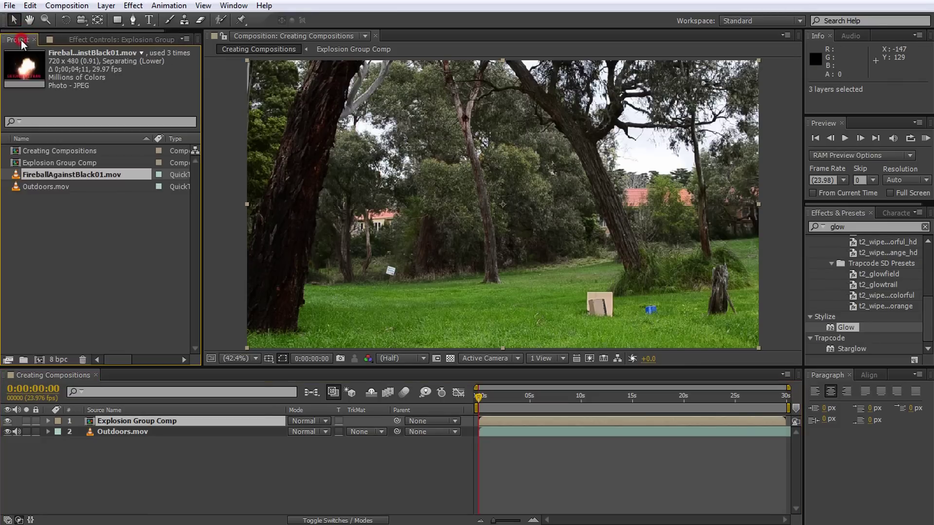
click(57, 163)
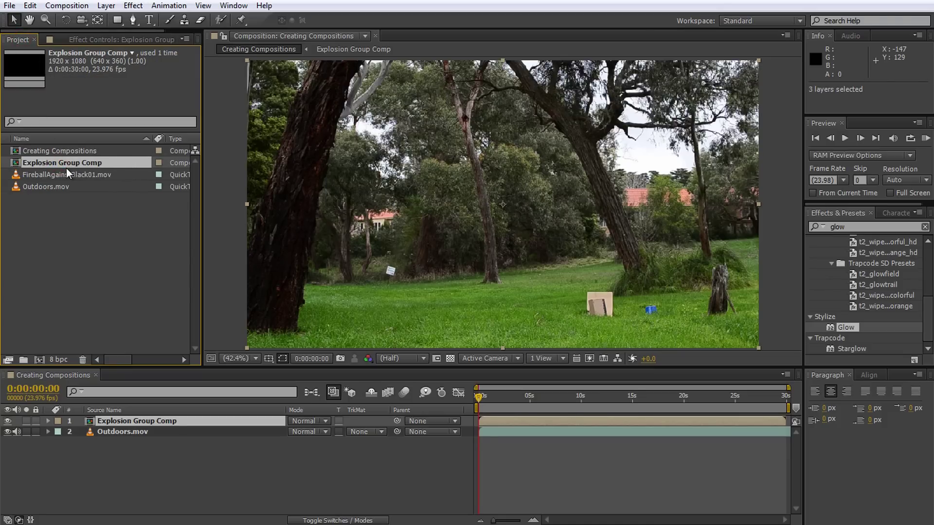
double_click(161, 419)
mouse_move(481, 395)
mouse_down()
mouse_move(553, 406)
mouse_move(480, 398)
mouse_up()
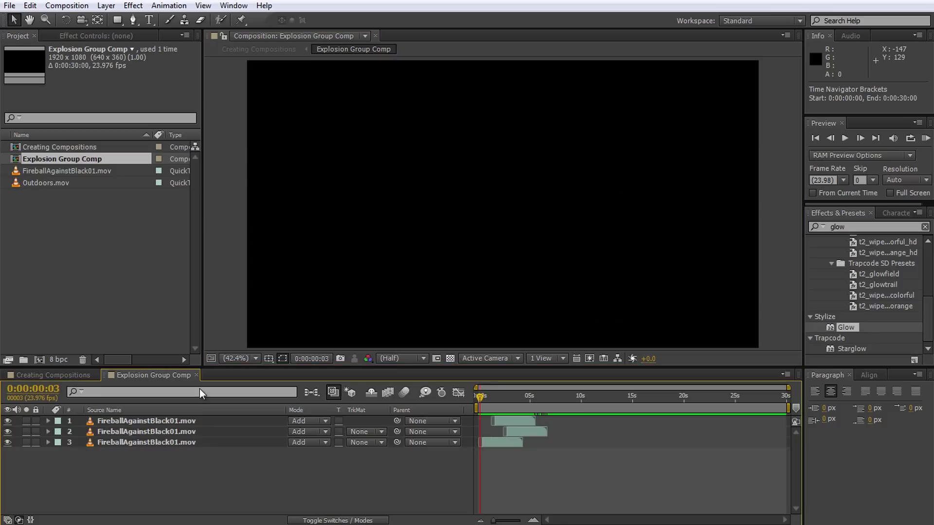
click(61, 376)
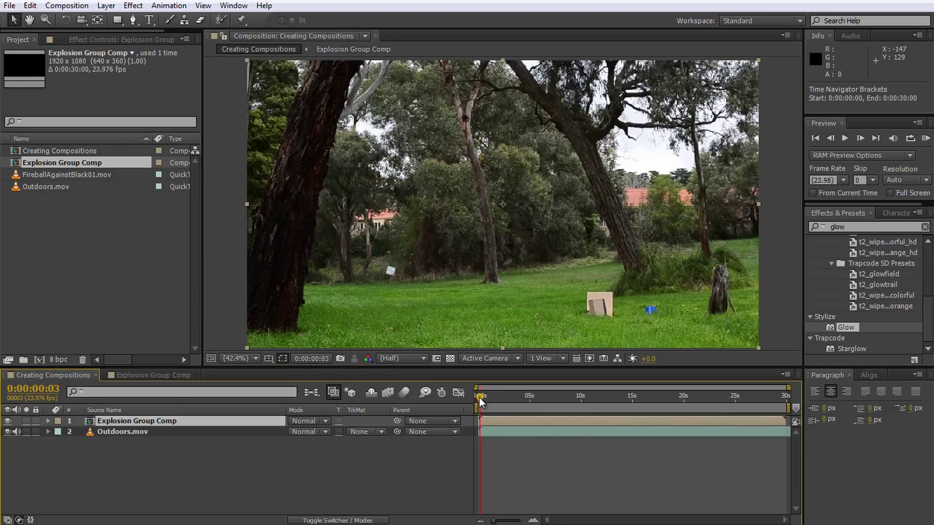
Set the blending mode of the Explosion Group Comp layer to Add and check the fireball over the footage.
mouse_move(480, 401)
mouse_down()
mouse_move(550, 407)
mouse_move(486, 404)
mouse_up()
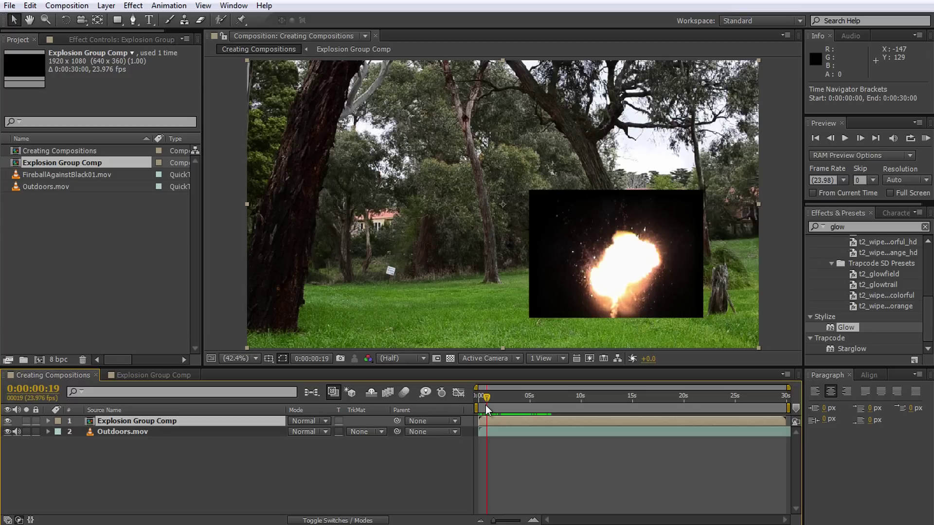
click(326, 420)
click(356, 184)
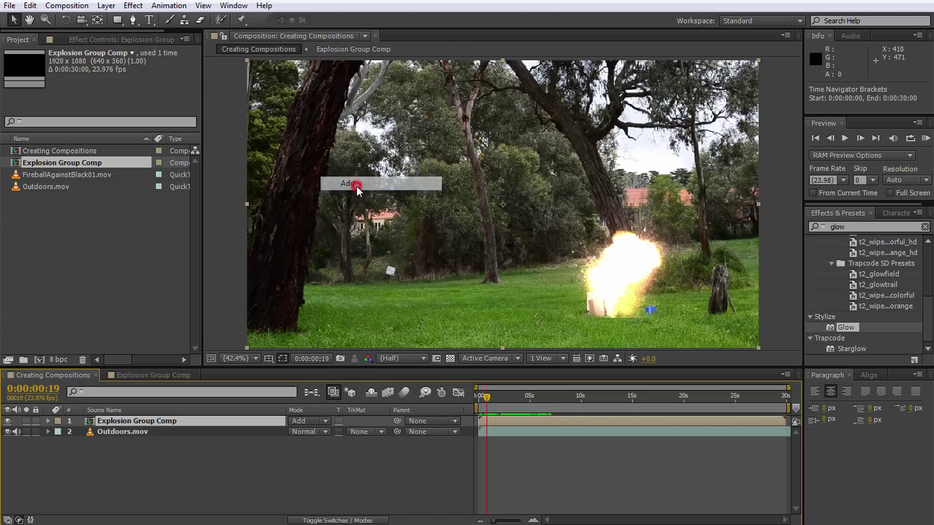
mouse_move(485, 387)
mouse_down()
mouse_move(492, 406)
mouse_move(527, 404)
mouse_move(488, 404)
mouse_up()
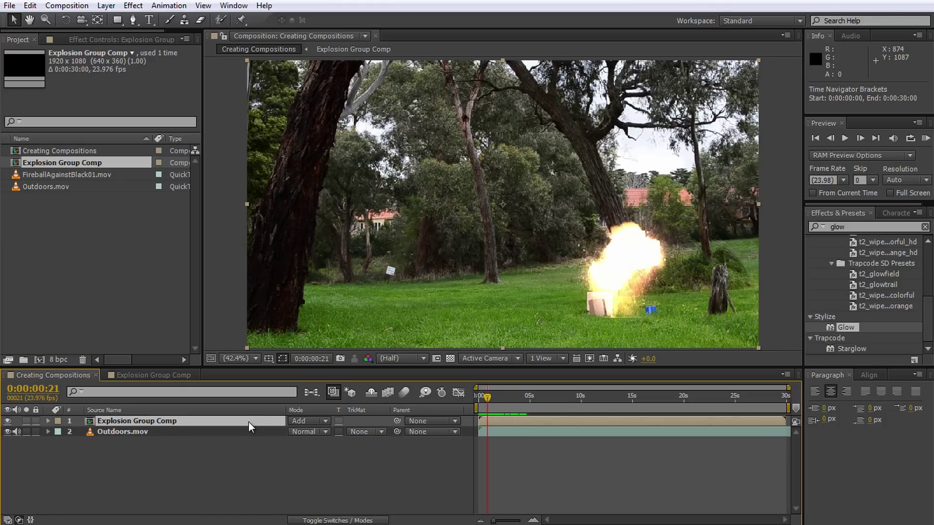
Apply Glow to the Explosion Group Comp layer with radius 169, threshold 51% and intensity 1.8, and preview it.
drag(848, 329, 231, 419)
drag(119, 97, 163, 103)
drag(113, 84, 102, 84)
mouse_move(487, 395)
mouse_down()
mouse_move(477, 399)
mouse_move(522, 404)
mouse_move(471, 407)
mouse_move(498, 408)
mouse_up()
click(31, 64)
Add a second instance of Explosion Group Comp above the first and set its blending mode to Add.
click(17, 40)
drag(57, 163, 126, 419)
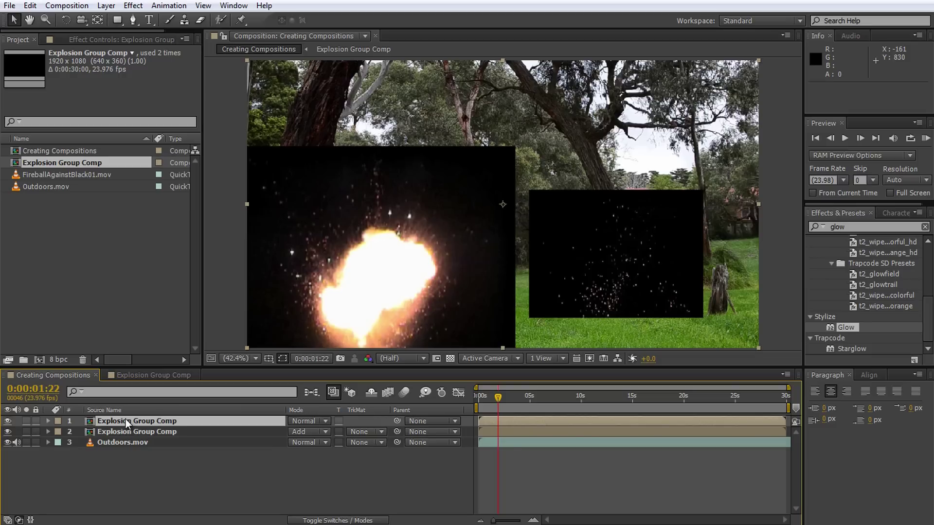
click(305, 421)
click(354, 183)
Mirror the upper explosion group horizontally and shift it so its large fireball sits beside the tree stump.
drag(385, 298, 380, 265)
drag(755, 313, 244, 328)
drag(604, 266, 673, 305)
Delay the mirrored group to start at 0:00:01:02 and nudge it to position about 1056.7, 490.5, checking a later frame.
drag(509, 421, 520, 422)
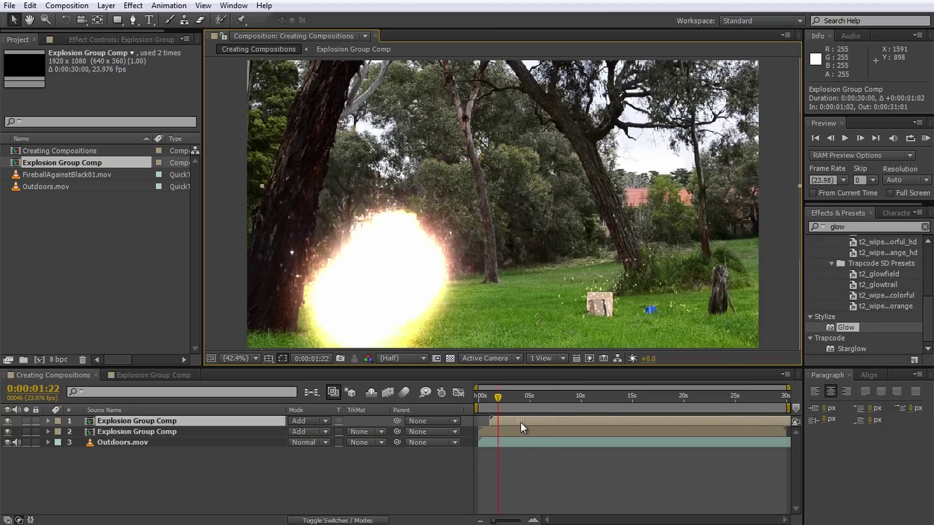
drag(676, 310, 674, 314)
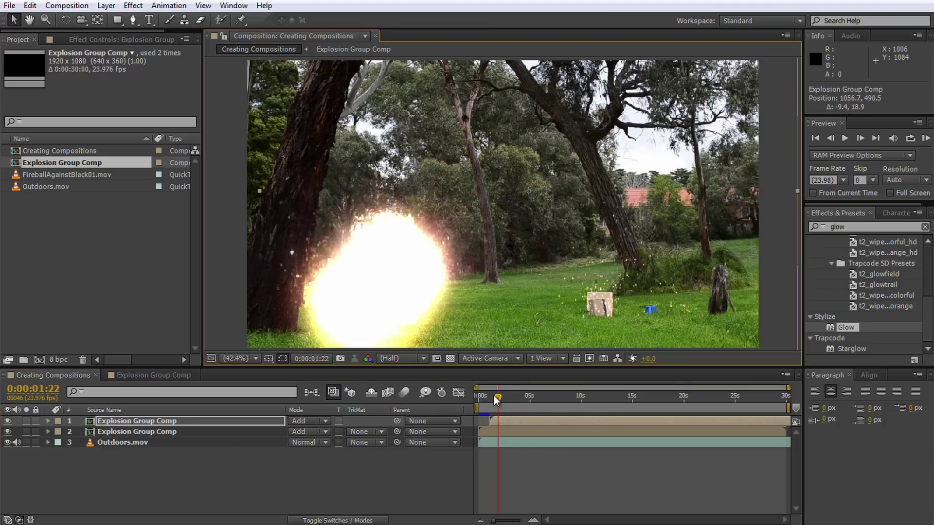
mouse_move(497, 396)
mouse_down()
mouse_move(473, 396)
mouse_move(632, 405)
mouse_move(507, 403)
mouse_up()
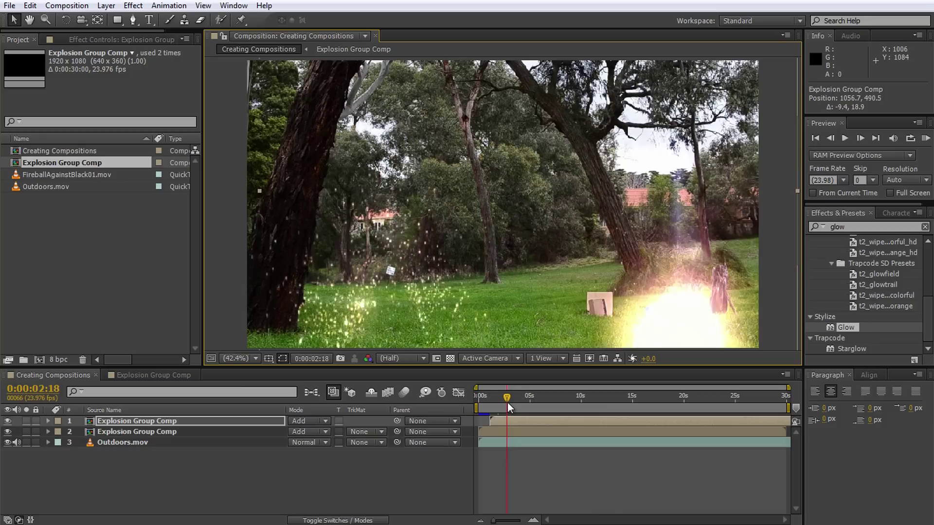
Temporarily hide the lower explosion group to preview the mirrored group alone, and show the lower group again.
click(7, 432)
click(508, 396)
mouse_move(508, 396)
mouse_down()
mouse_move(549, 401)
mouse_move(483, 403)
mouse_move(510, 402)
mouse_up()
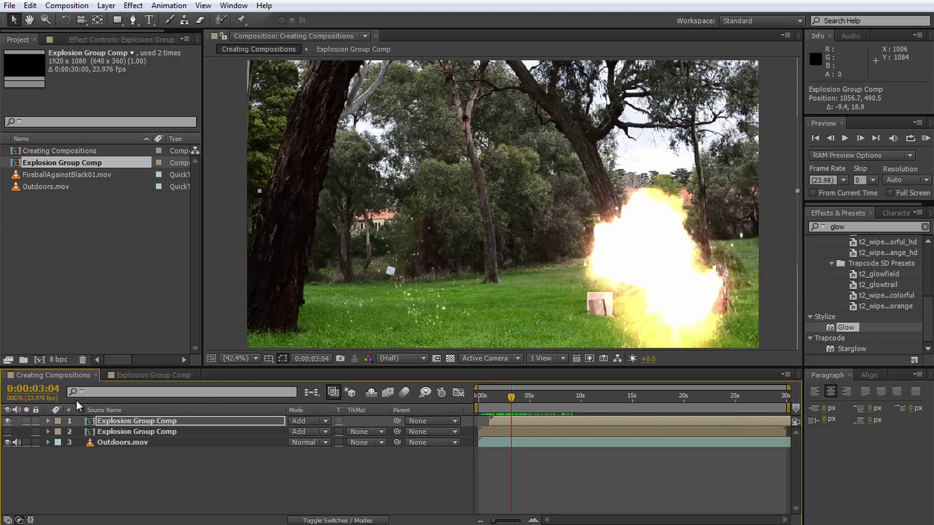
click(7, 431)
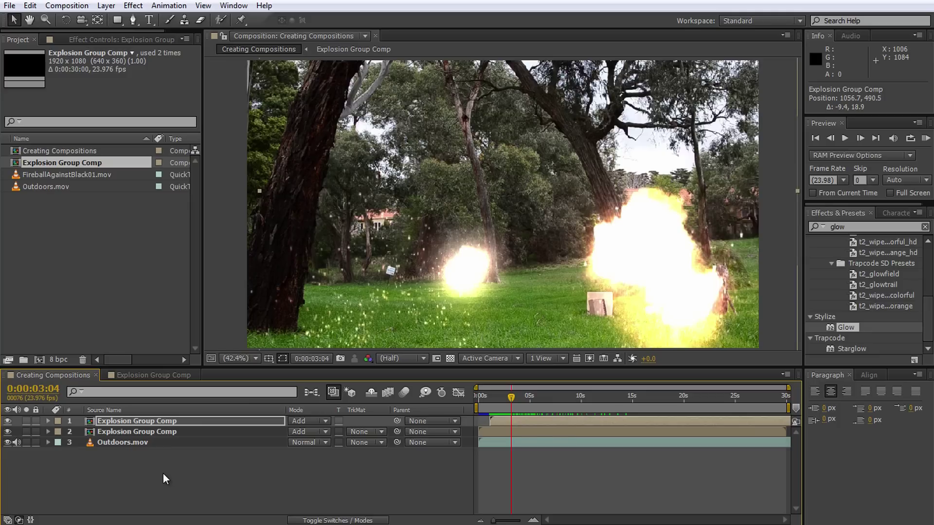
Copy the Glow effect from the lower explosion group, paste it onto the mirrored group, and preview the combined explosions.
click(171, 433)
click(86, 38)
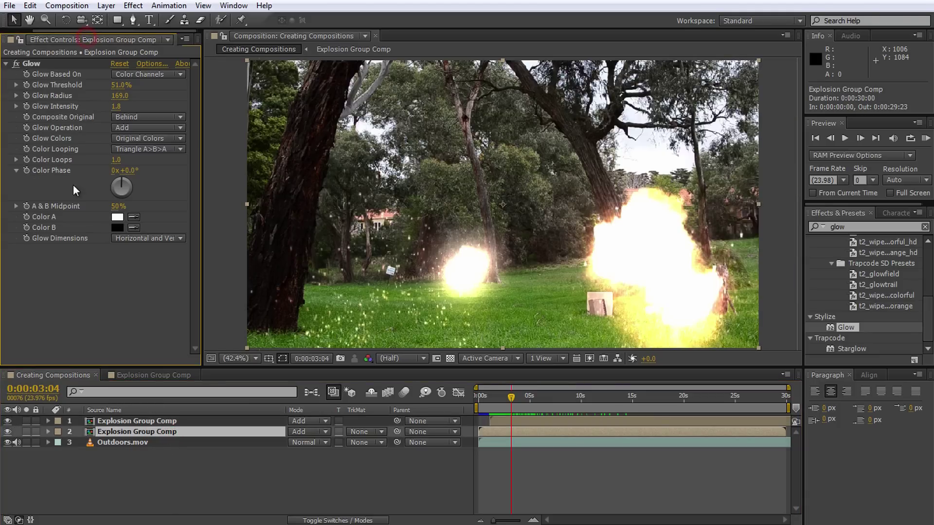
click(134, 421)
click(135, 430)
click(31, 63)
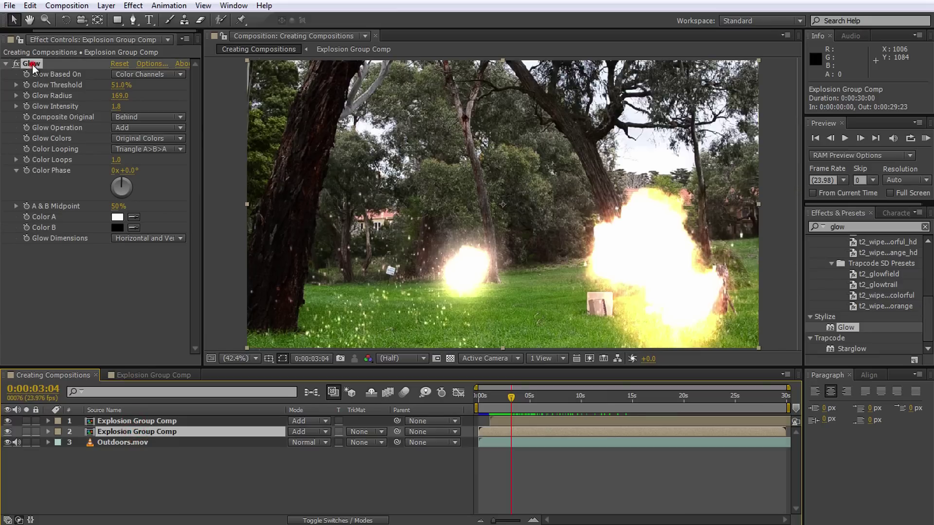
key(ctrl+c)
click(142, 421)
key(ctrl+v)
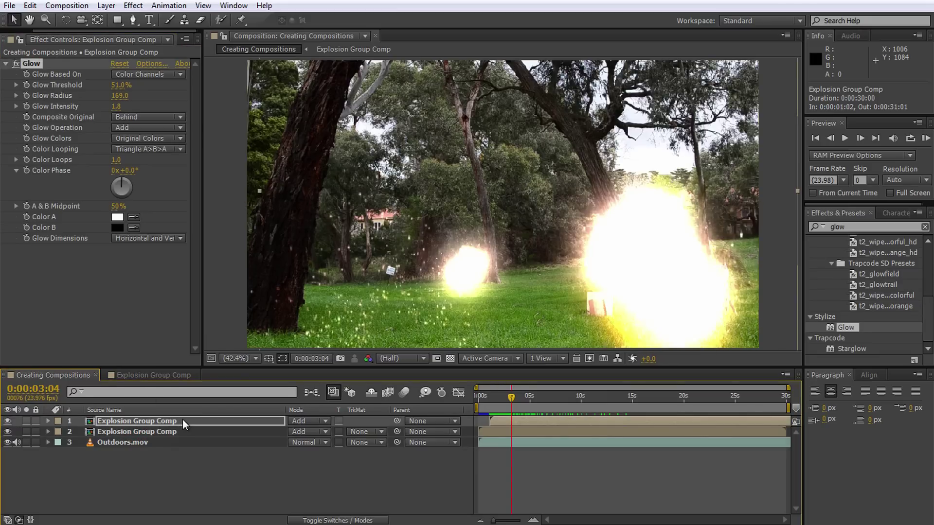
drag(509, 402, 533, 413)
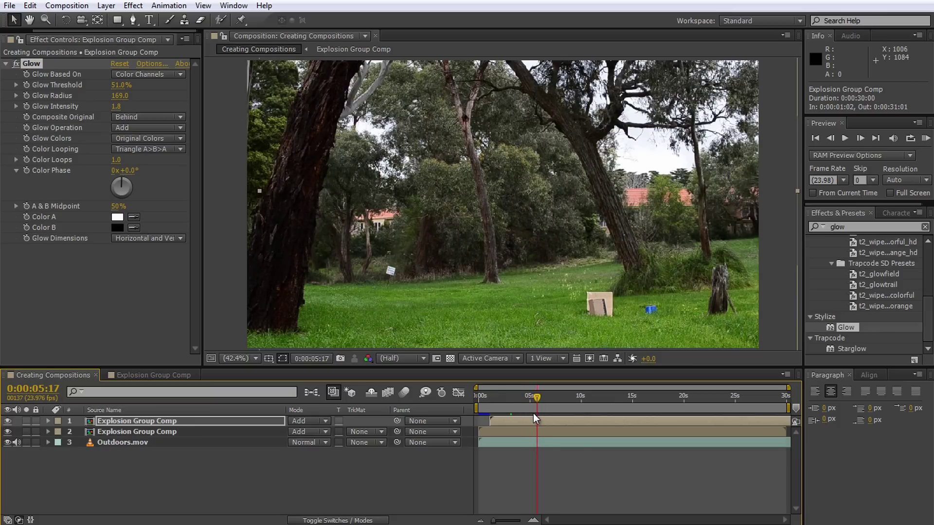
Delete the Glow effect from both Explosion Group Comp layers at a frame where a fireball shows.
drag(533, 413, 518, 414)
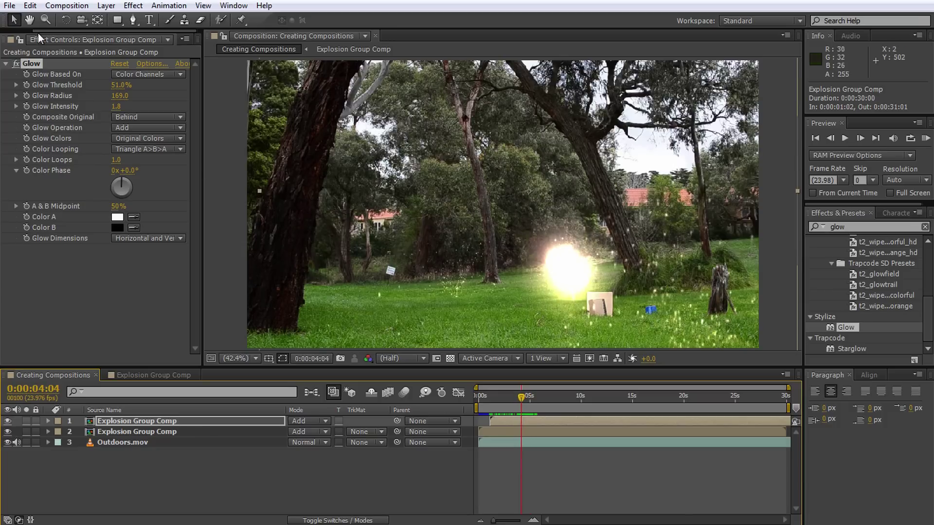
click(30, 63)
key(Delete)
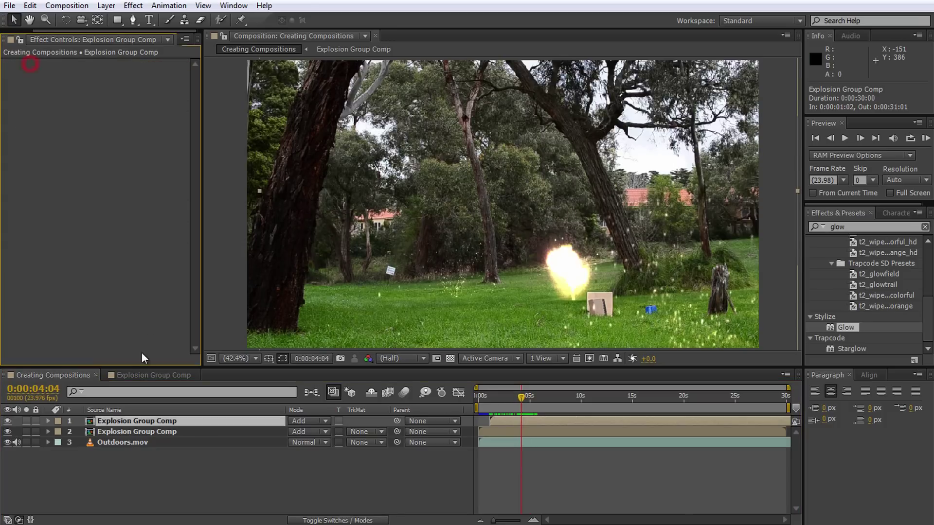
click(138, 430)
click(31, 63)
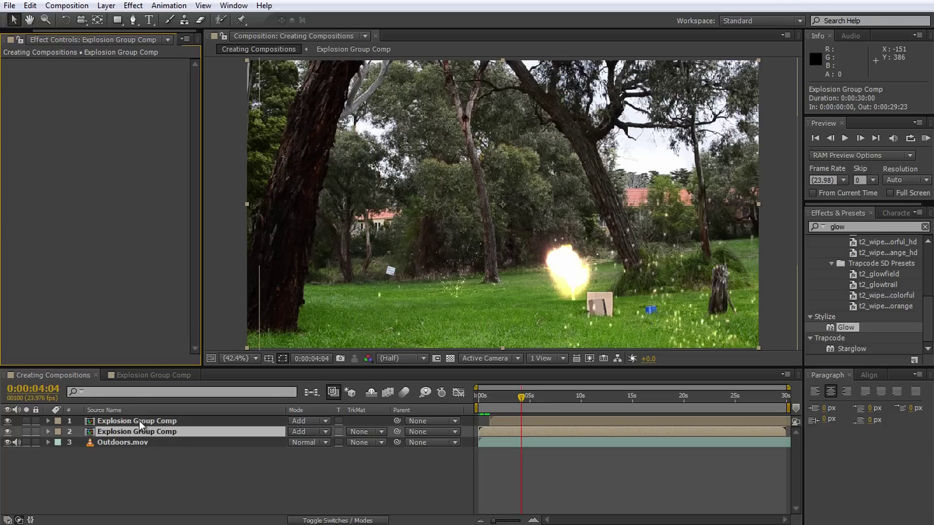
Pre-compose both Explosion Group Comp layers as 6 Explosions and set the new layer's blending mode to Add.
shift+click(139, 421)
click(106, 5)
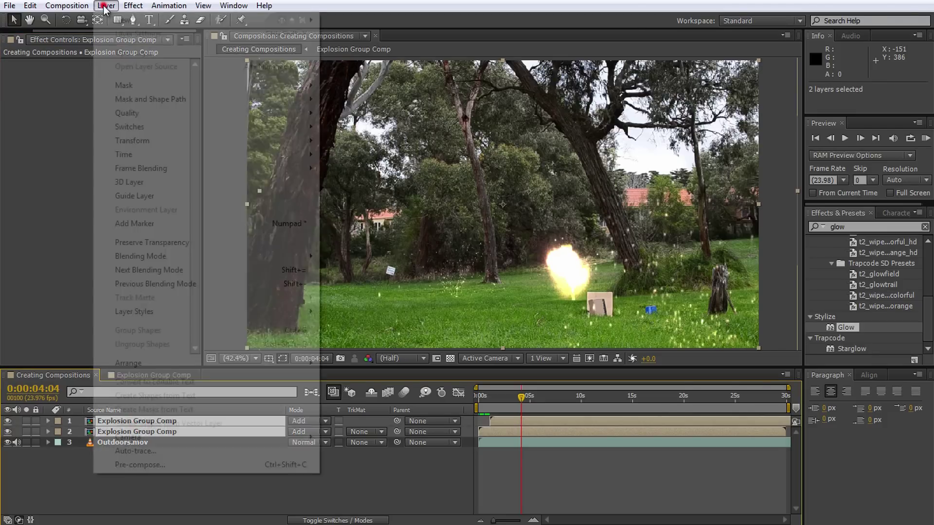
click(156, 464)
text(6 Explosions)
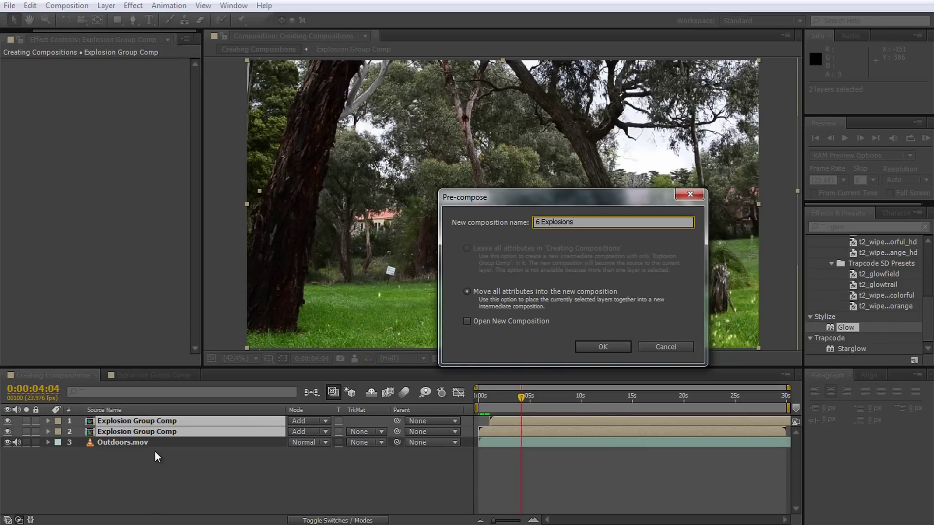
click(611, 349)
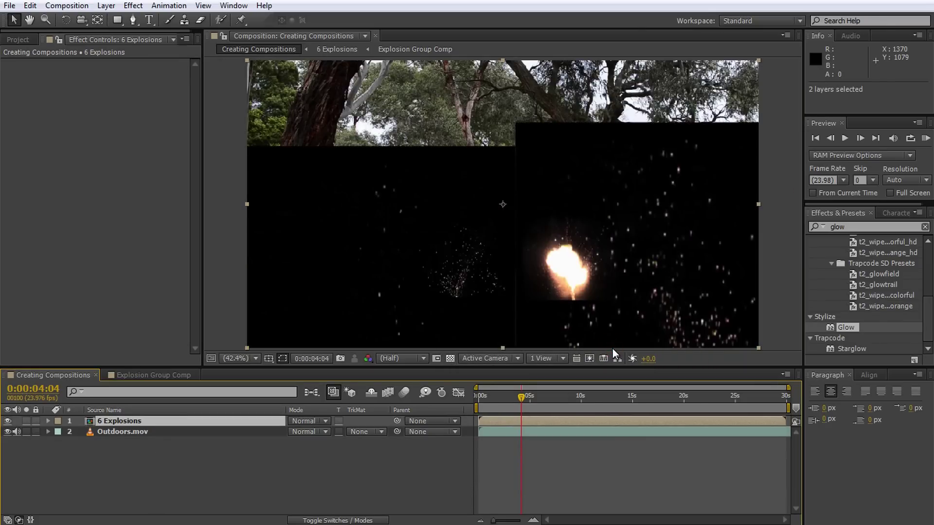
click(311, 421)
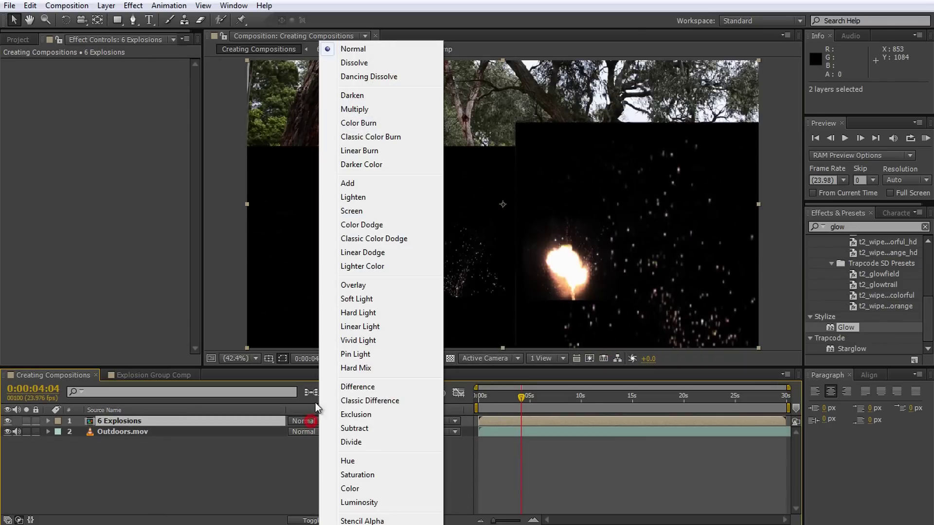
click(348, 187)
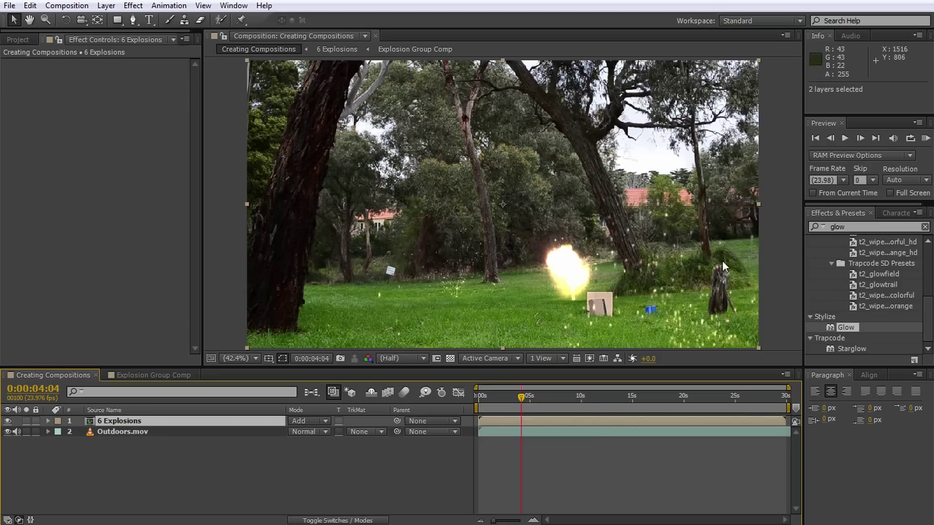
Apply the Tint effect to the 6 Explosions layer, map white to blue 0024FE, and preview the tinted explosions.
click(857, 227)
text(tint)
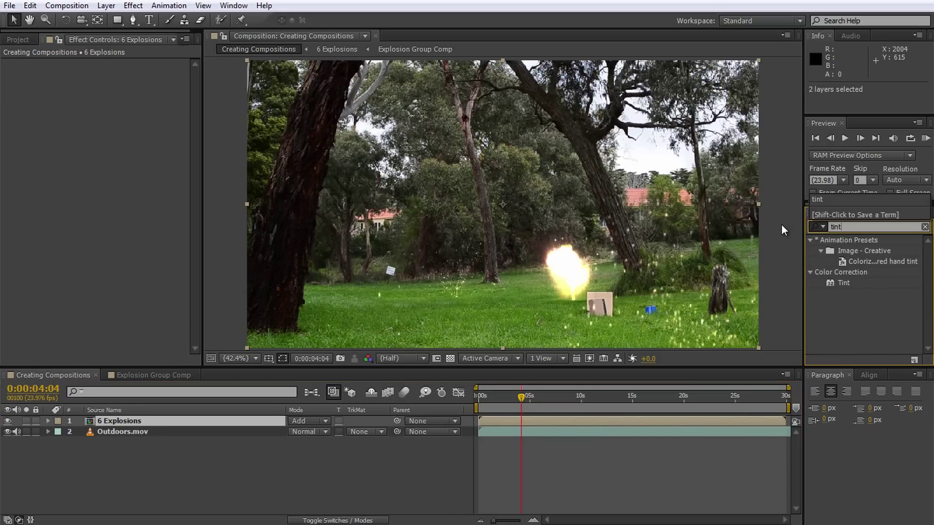
double_click(843, 282)
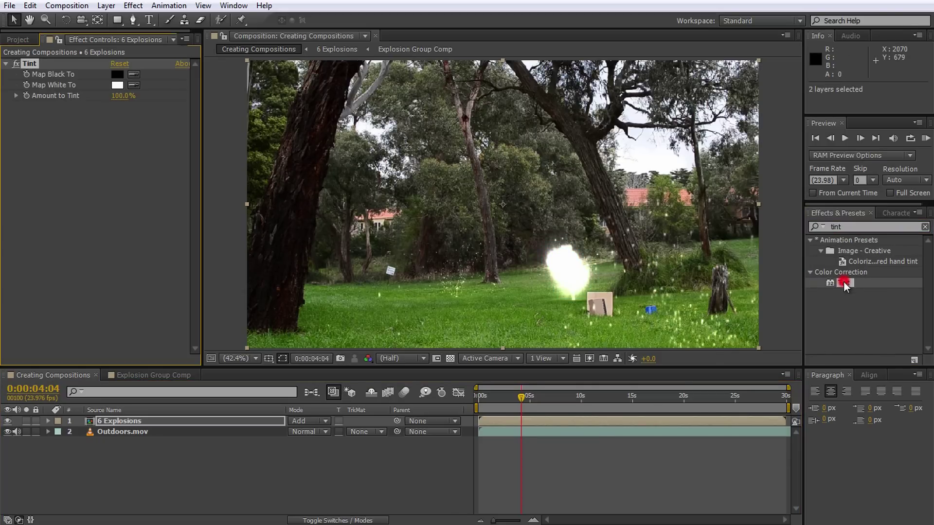
click(121, 85)
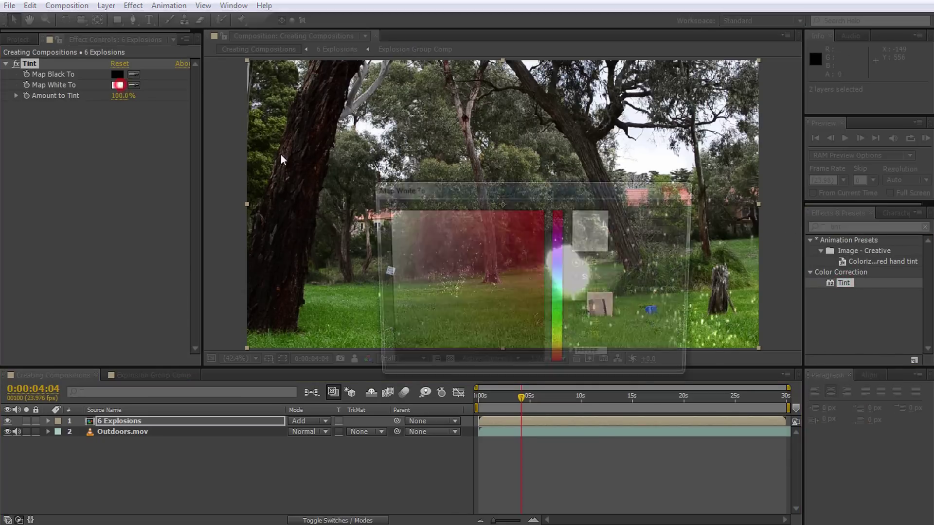
click(558, 266)
drag(549, 197, 249, 168)
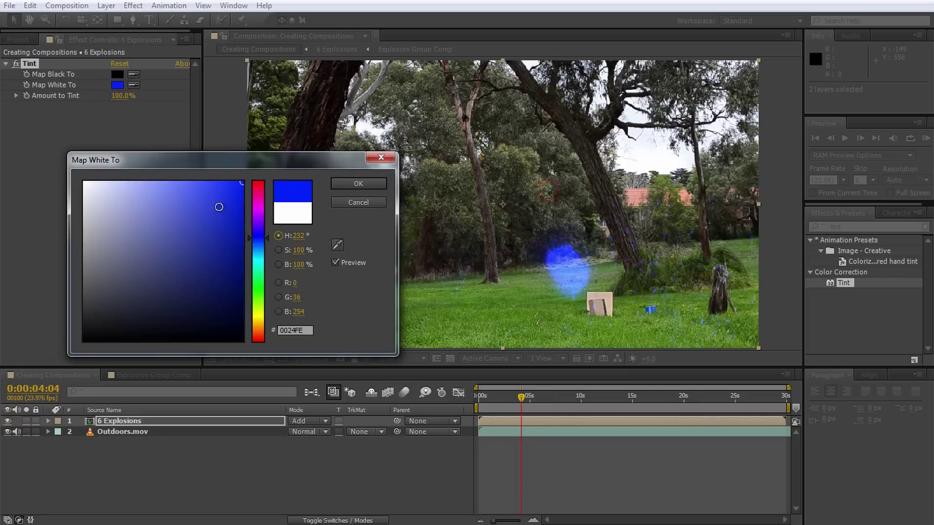
click(362, 183)
drag(518, 403, 483, 416)
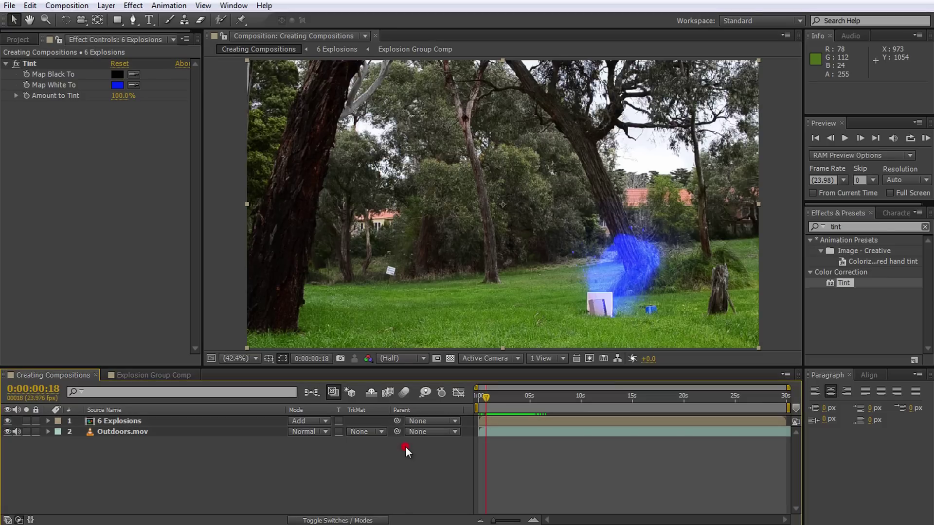
Undo the Tint effect, the 6 Explosions pre-composition and both Glow deletions, and preview the glowing explosions around 0:00:02:21.
key(ctrl+z)
key(ctrl+z)
key(ctrl+z)
key(ctrl+z)
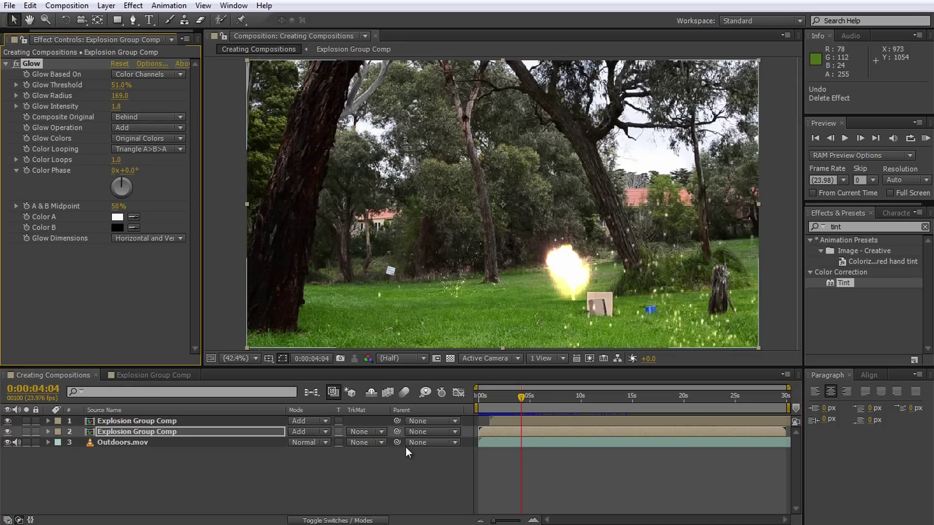
key(ctrl+z)
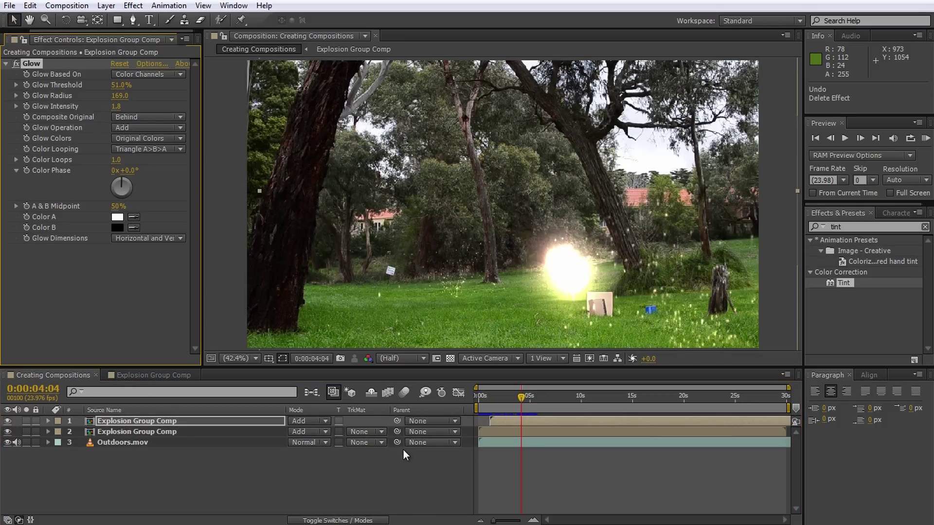
mouse_move(525, 400)
mouse_down()
mouse_move(484, 398)
mouse_move(517, 407)
mouse_move(508, 405)
mouse_up()
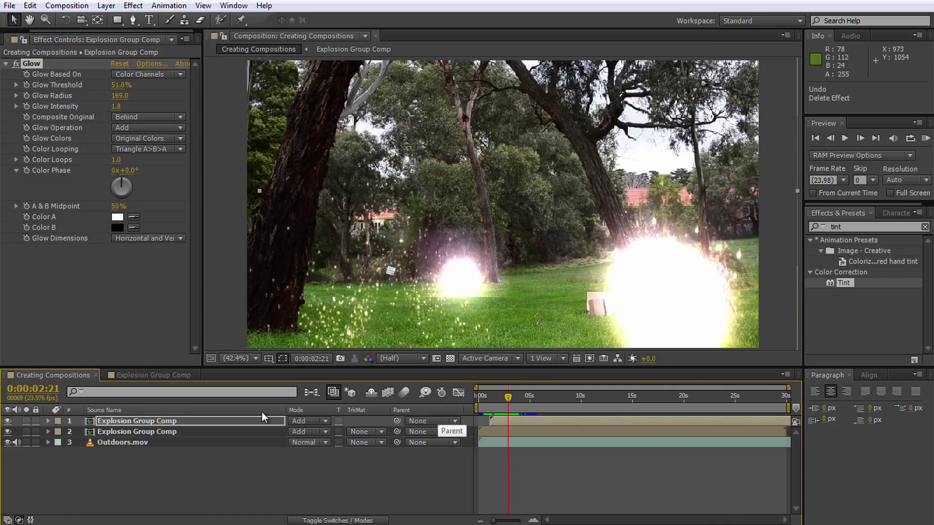
Open the Explosion Group Comp and examine its three fireball layers around 0:00:03:00.
double_click(137, 421)
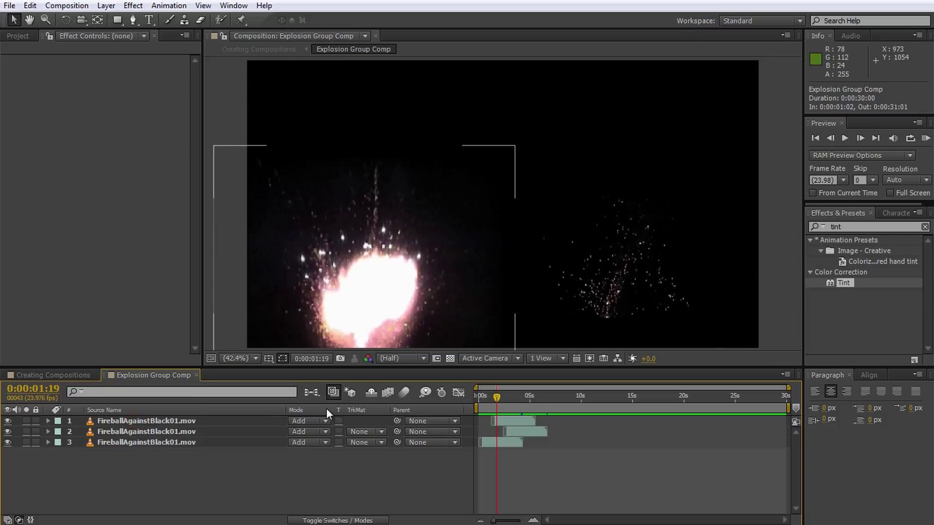
mouse_move(497, 397)
mouse_down()
mouse_move(486, 399)
mouse_move(519, 408)
mouse_move(509, 407)
mouse_up()
click(192, 442)
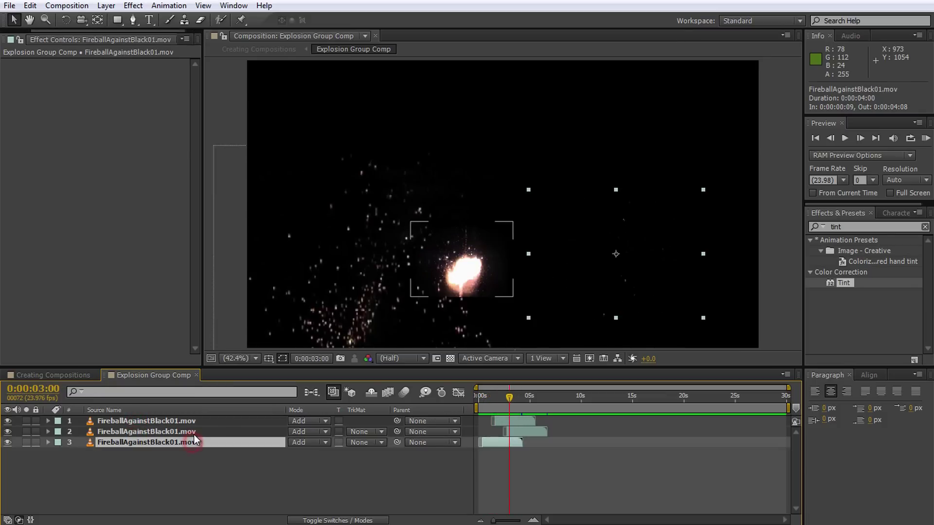
click(195, 431)
click(198, 422)
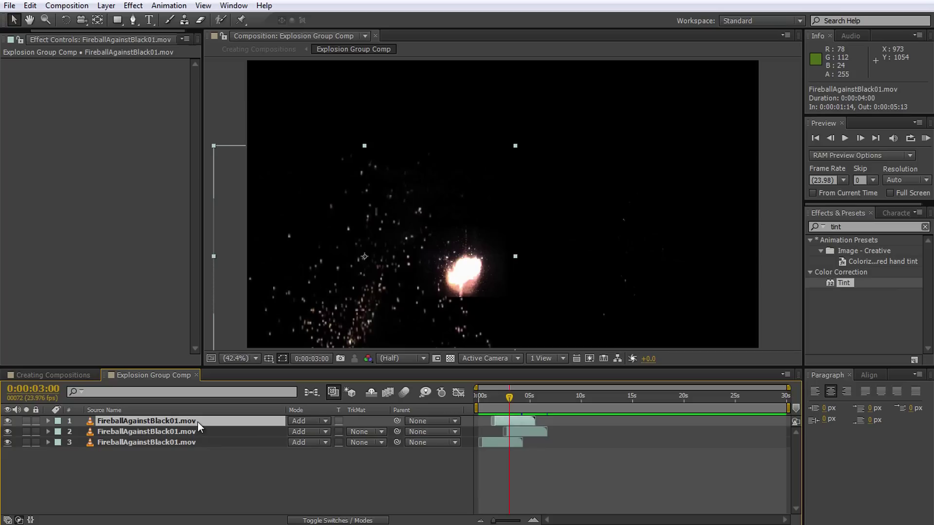
Create a new composition from FireballAgainstBlack01.mov and trim the layer's start to 0;00;00;10, checking the fireball frame.
click(17, 38)
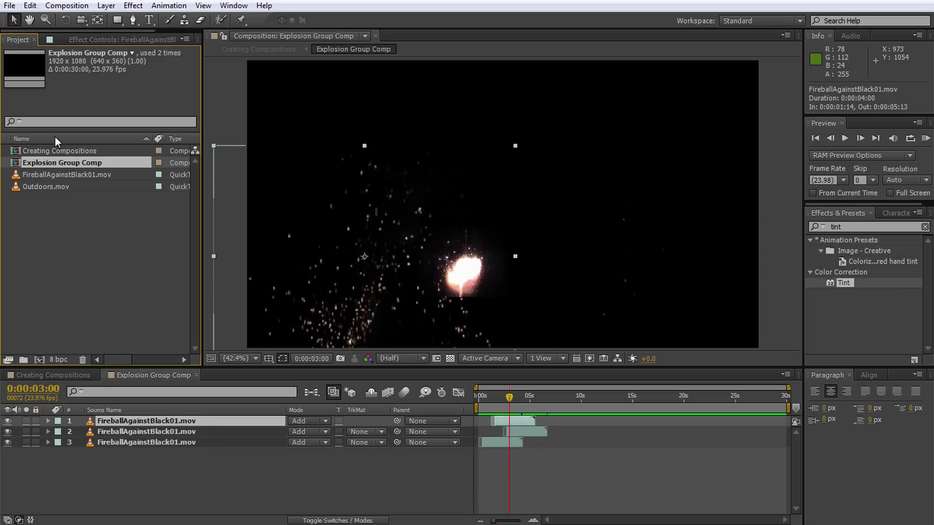
click(46, 172)
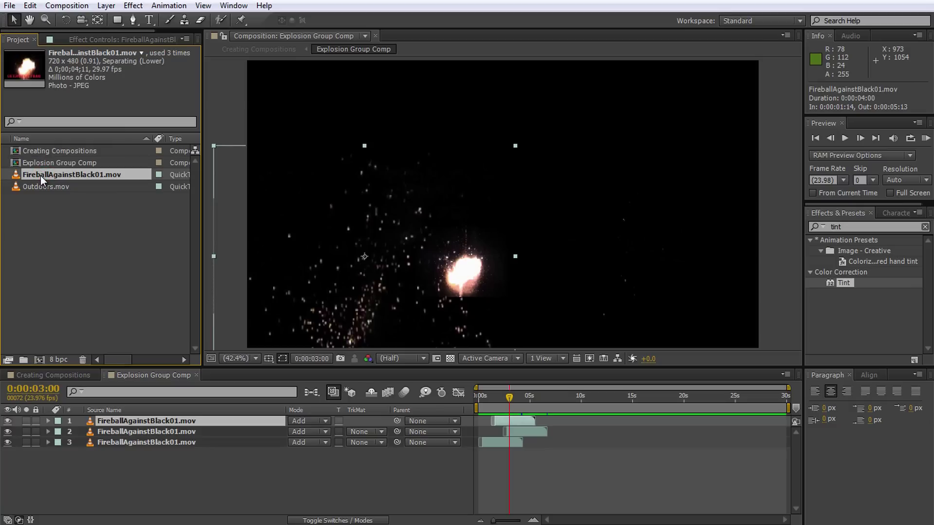
click(39, 358)
drag(484, 395, 503, 404)
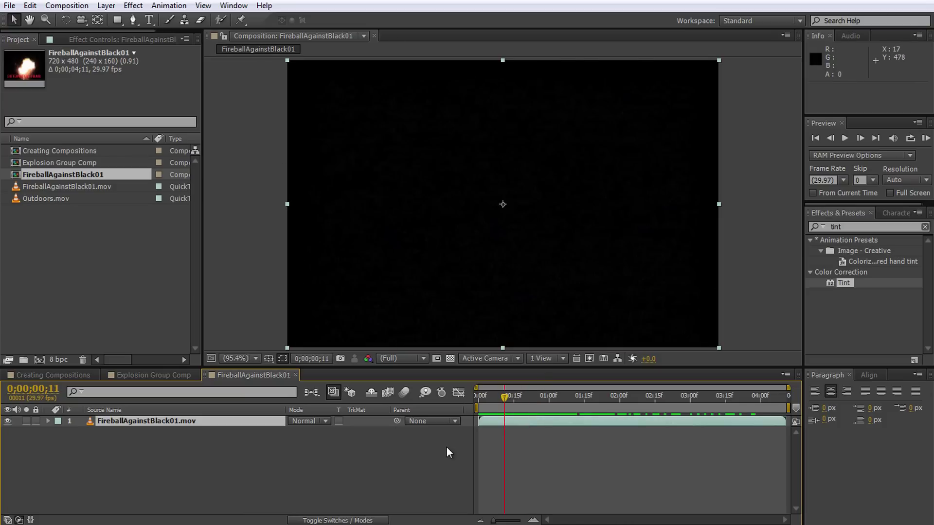
drag(503, 394, 533, 427)
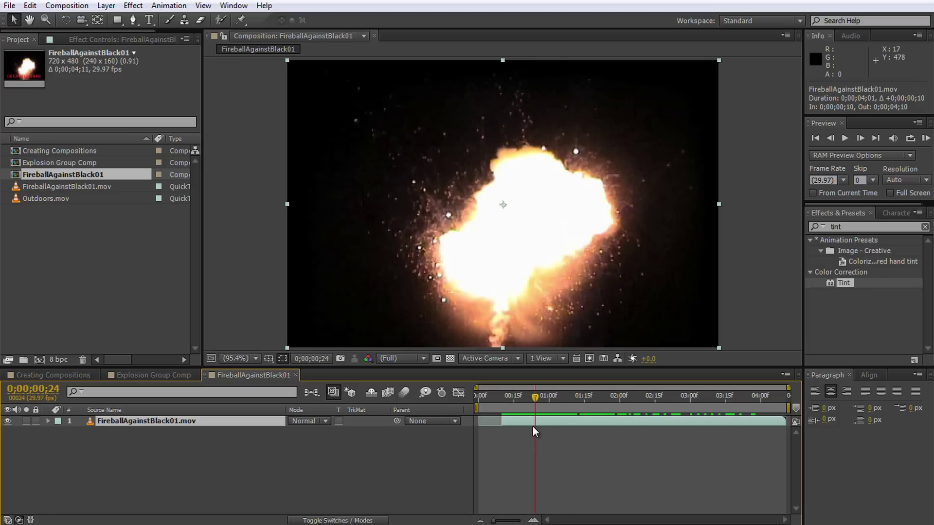
Replace all three fireball footage layers in Explosion Group Comp with the FireballAgainstBlack01 composition and preview the group.
click(149, 380)
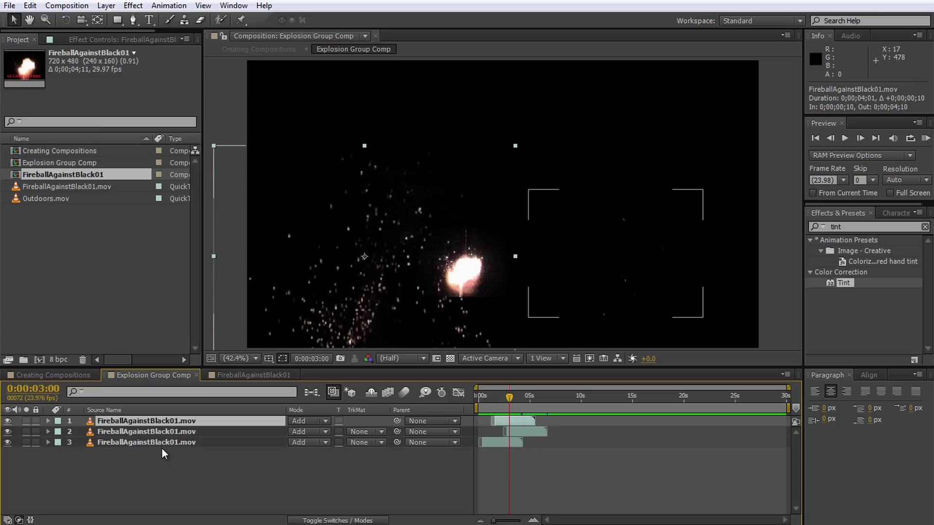
click(77, 174)
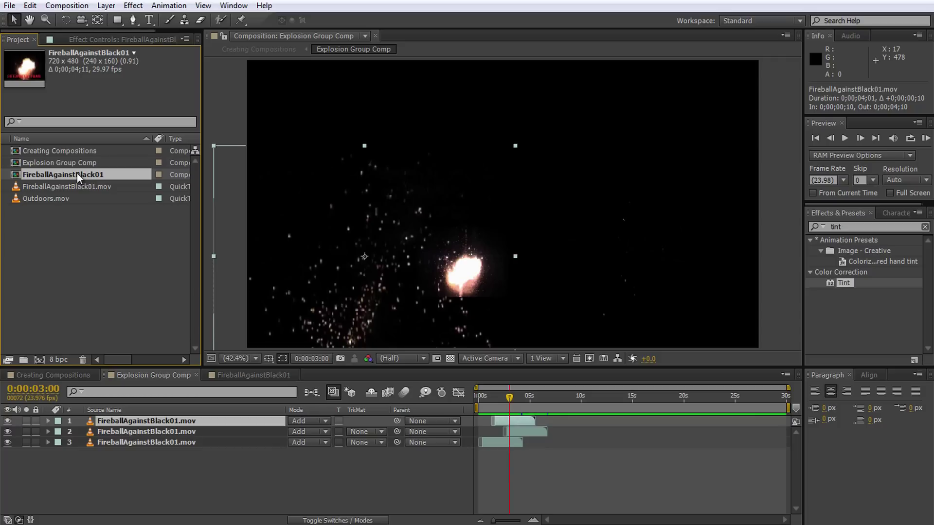
drag(76, 173, 145, 421)
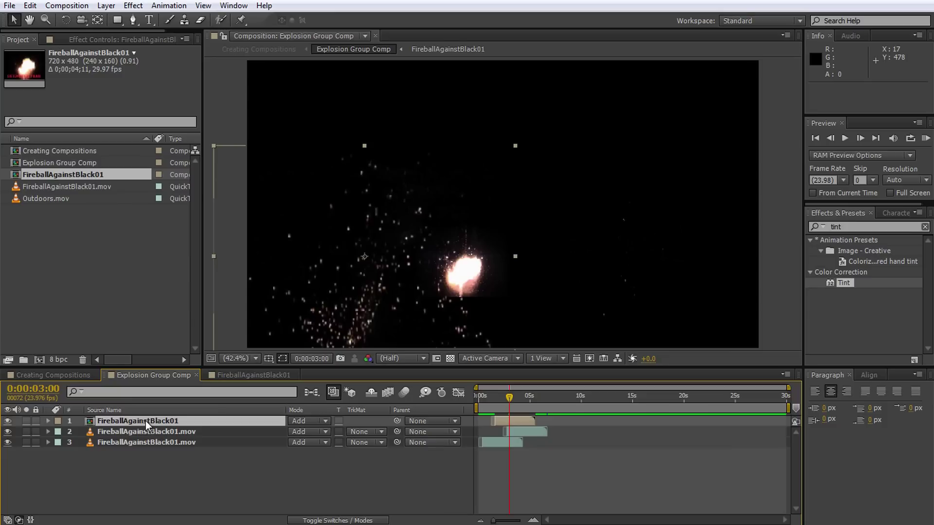
click(145, 431)
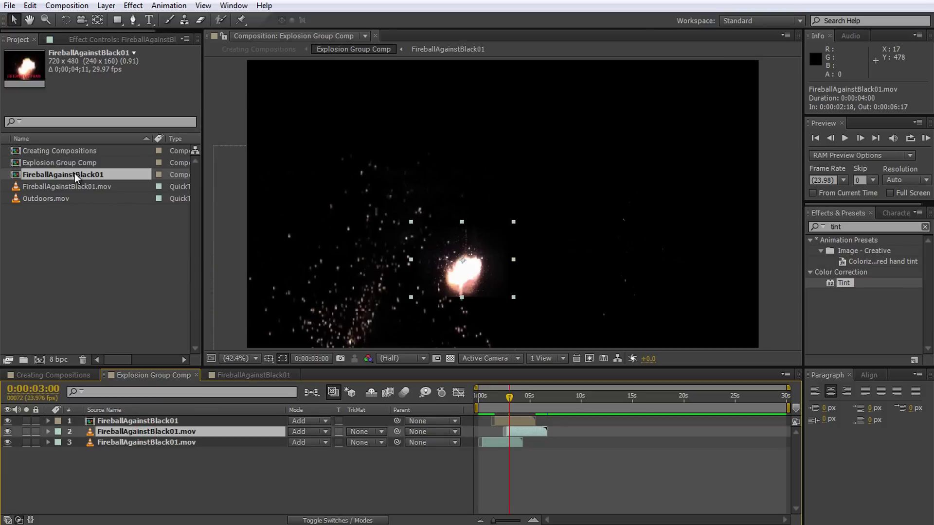
drag(75, 174, 145, 433)
click(144, 440)
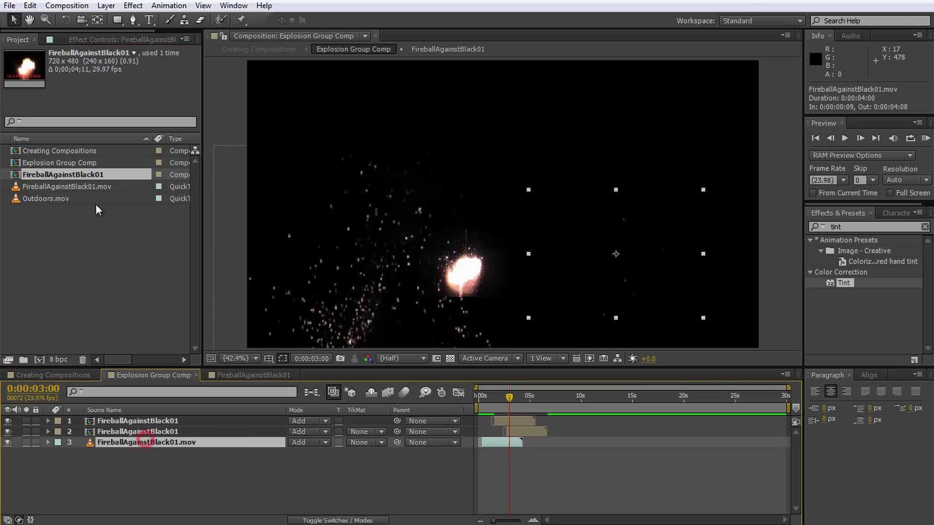
drag(82, 173, 142, 439)
mouse_move(501, 397)
mouse_down()
mouse_move(481, 401)
mouse_move(518, 416)
mouse_move(500, 413)
mouse_up()
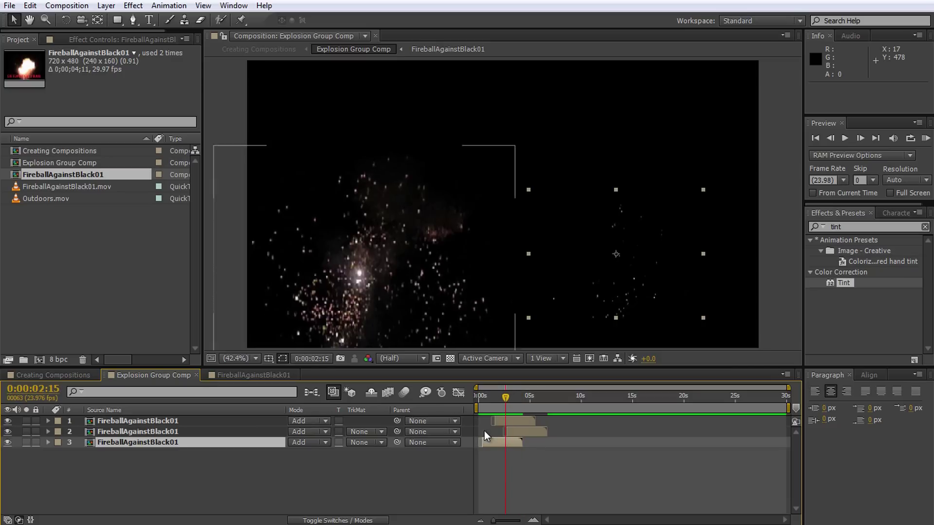
Open the FireballAgainstBlack01 composition, apply CC Vector Blur to its footage with Amount 30, and check frame 0;00;00;24.
double_click(83, 175)
drag(585, 406, 520, 409)
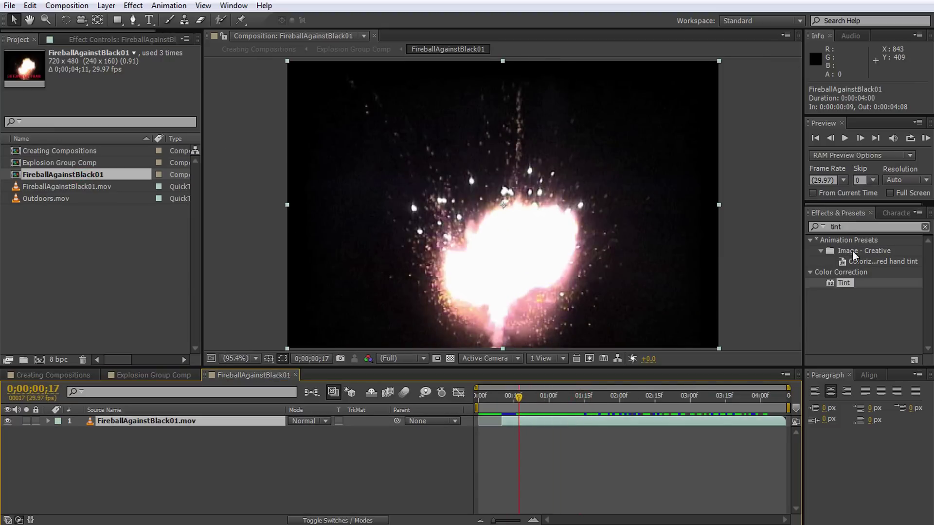
double_click(849, 225)
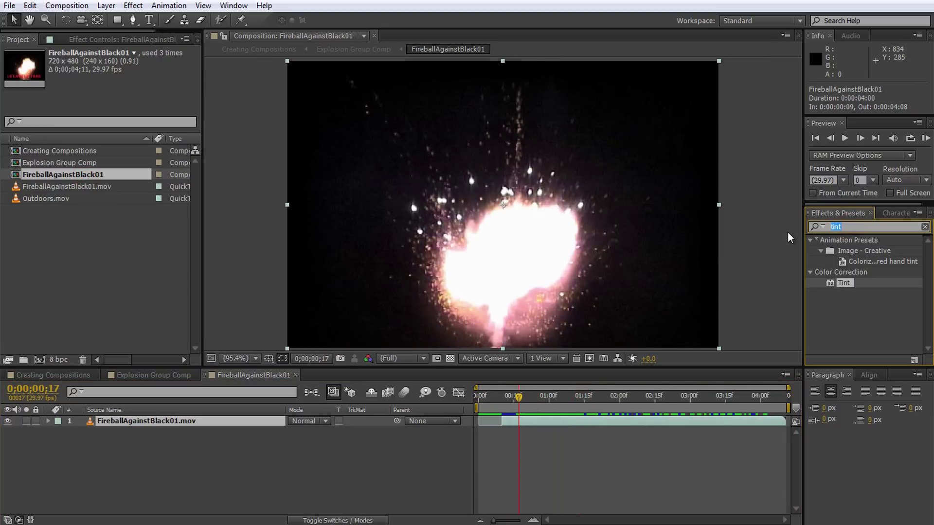
text(vector)
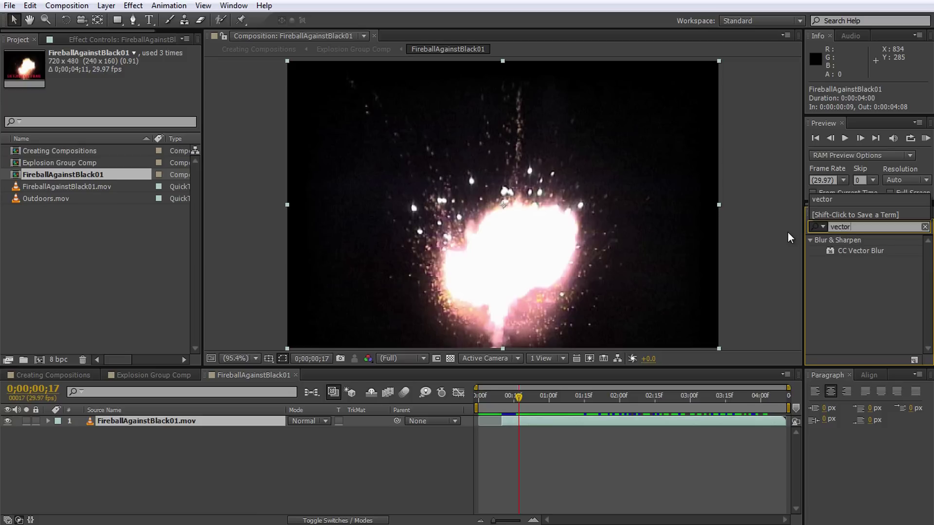
double_click(853, 250)
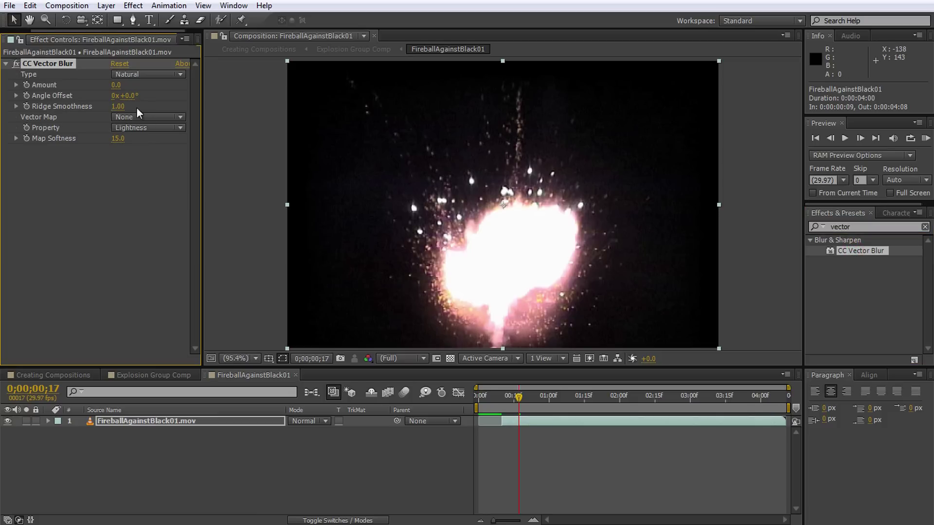
drag(117, 85, 139, 84)
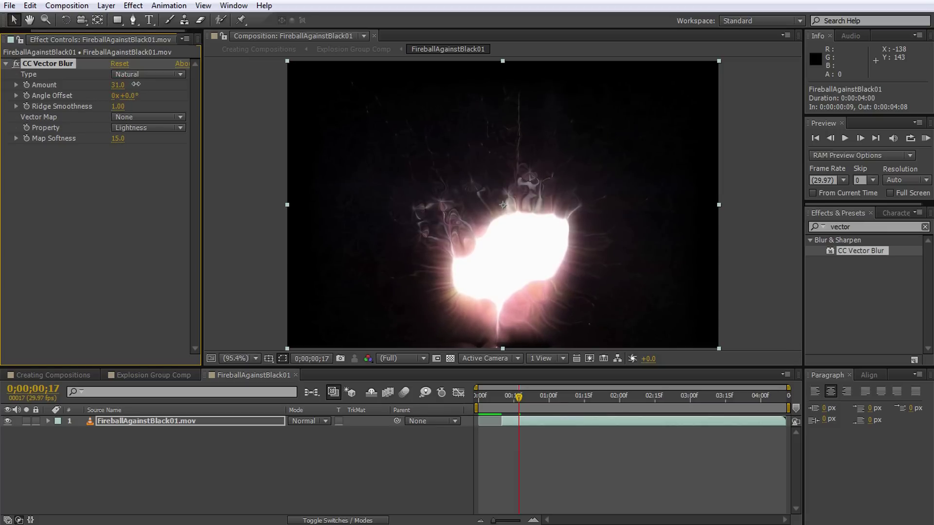
drag(524, 387, 535, 408)
Apply Color Balance to the FireballAgainstBlack01.mov layer with Hilight Blue Balance at 75 and preview the fireball composition.
click(873, 228)
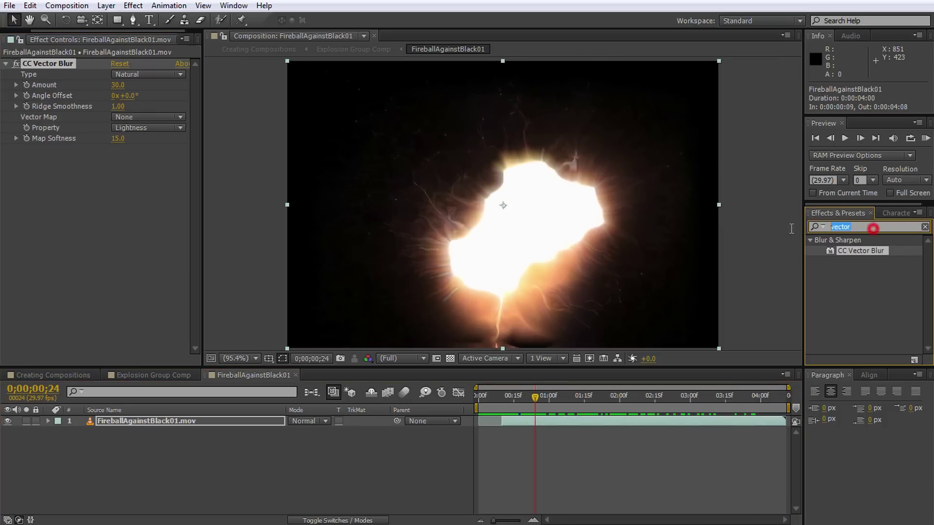
text(color ba)
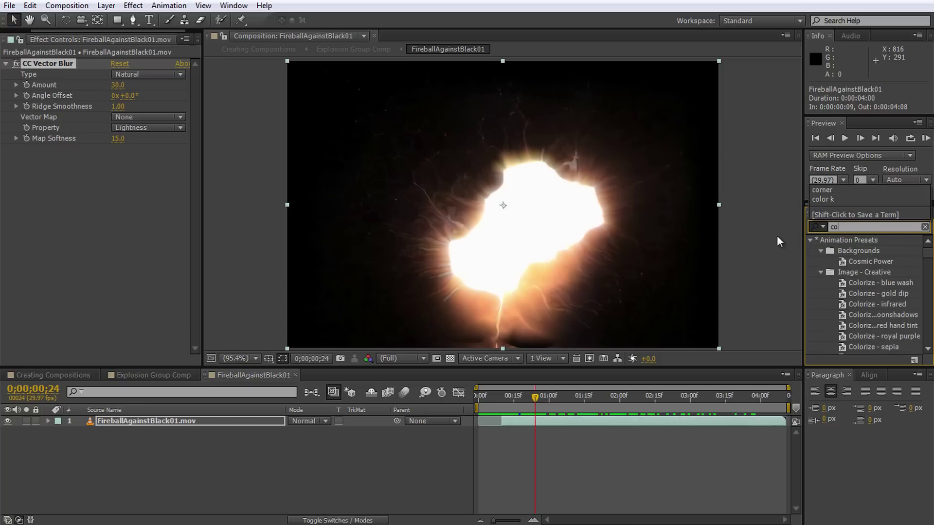
drag(844, 251, 185, 422)
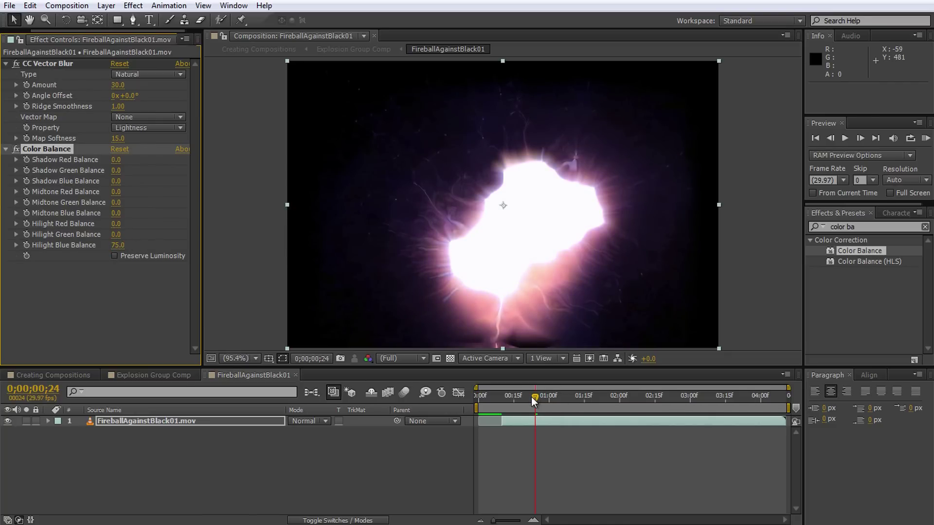
key(KP_0)
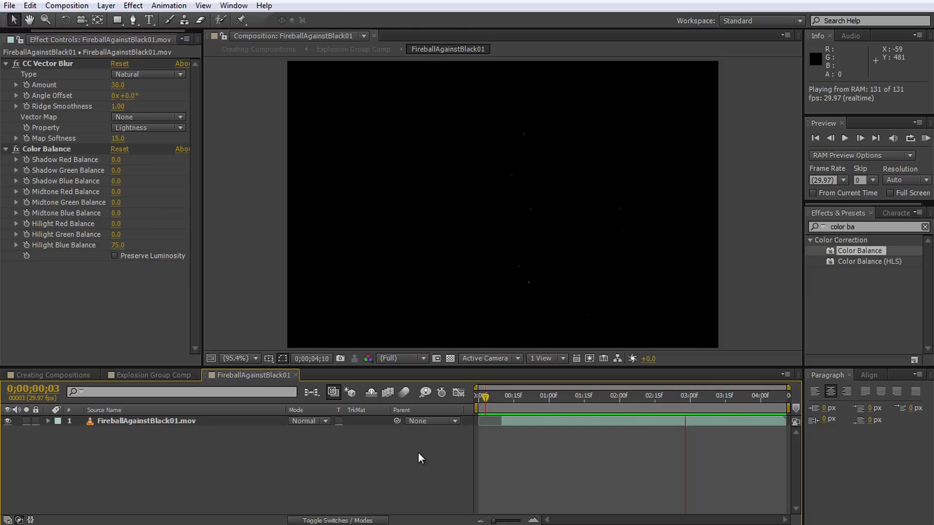
Scrub through the fireballs in Explosion Group Comp and preview the Creating Compositions composition from its beginning.
click(165, 375)
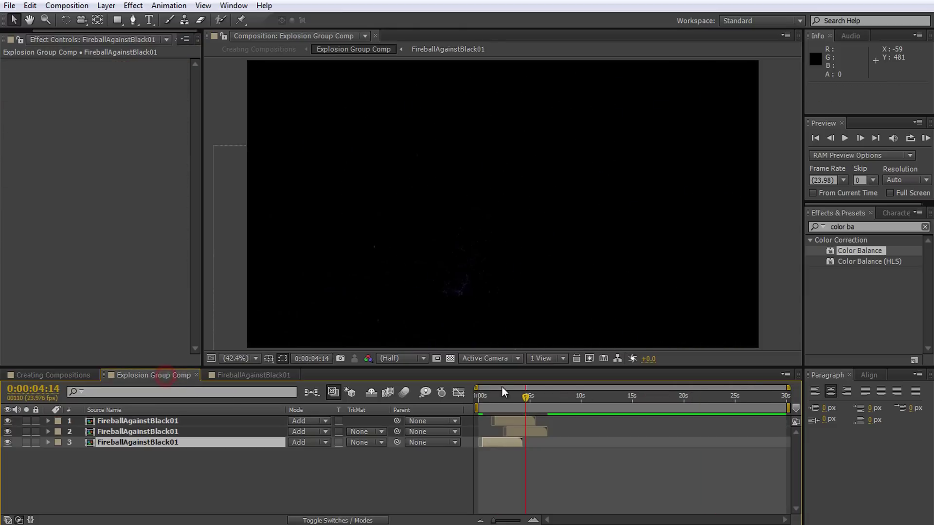
drag(522, 395, 538, 415)
click(67, 375)
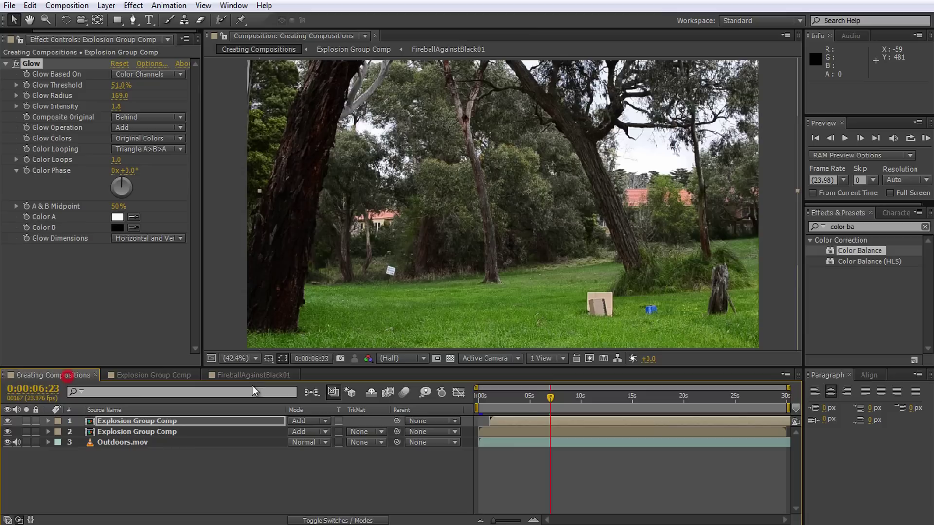
click(396, 470)
key(KP_0)
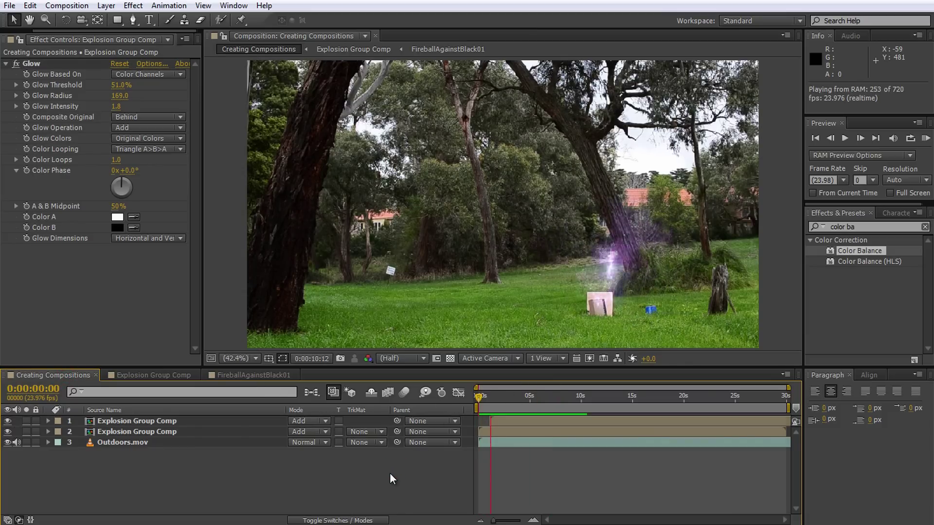